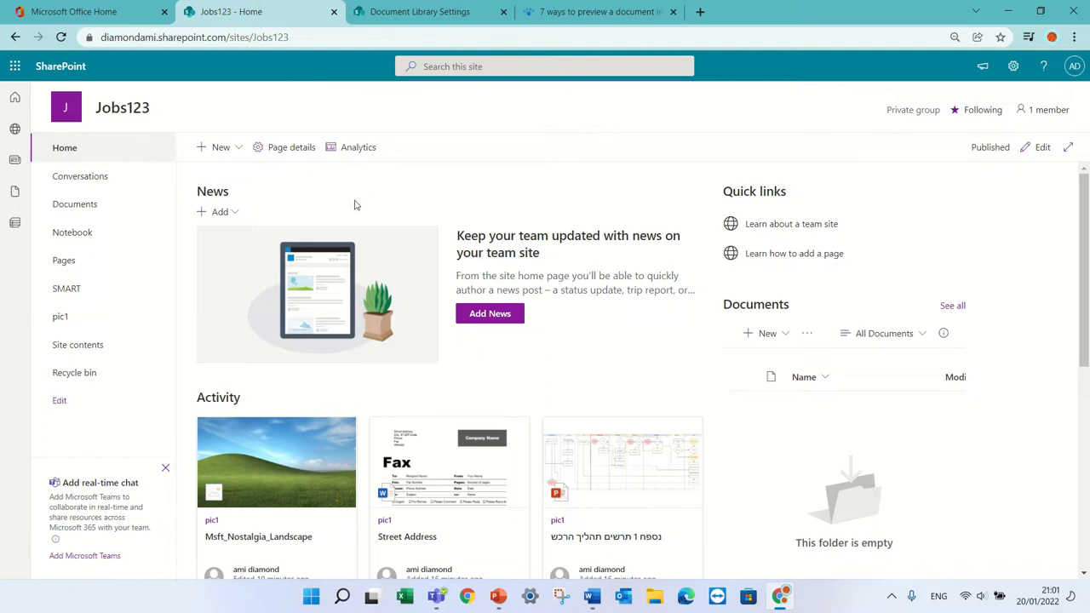
Step: Create a document library named Doc123 on the Jobs123 site, shown in the site navigation
click(237, 154)
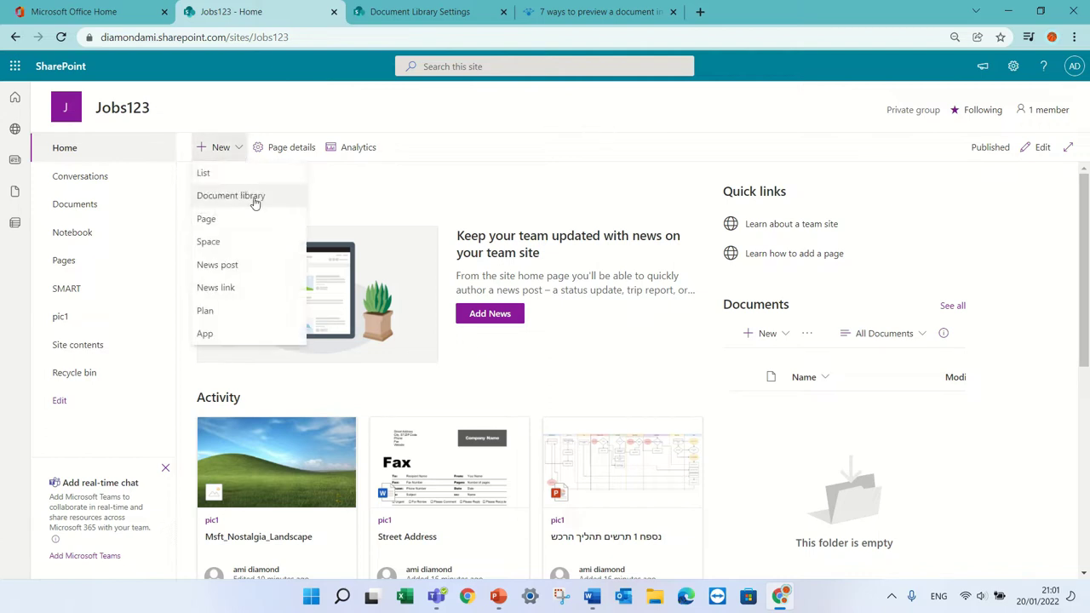
click(254, 197)
text(Doc123)
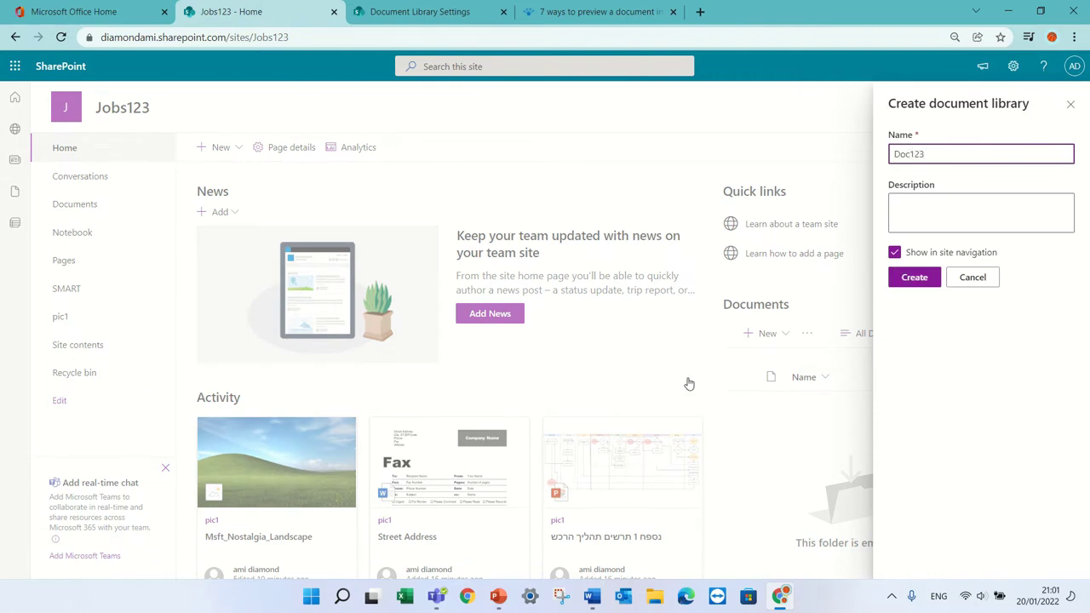
click(923, 279)
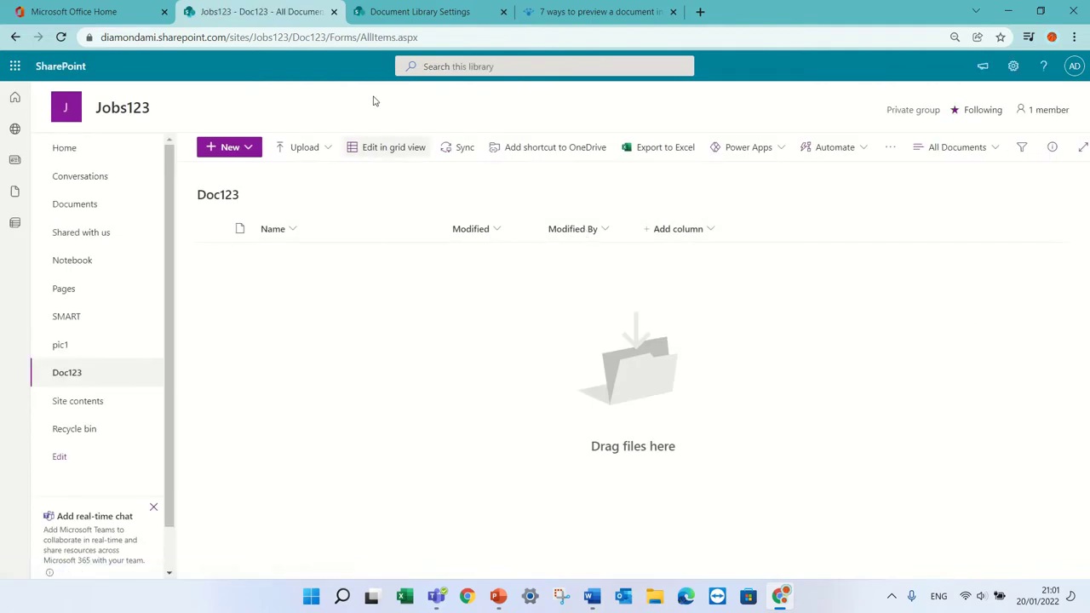
click(315, 147)
click(318, 176)
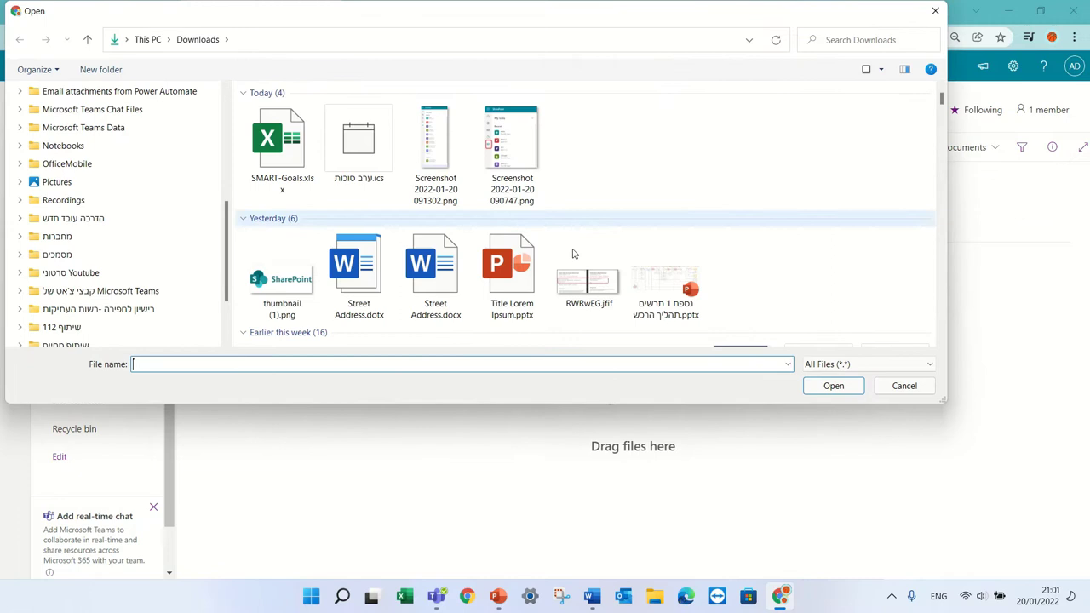
click(521, 281)
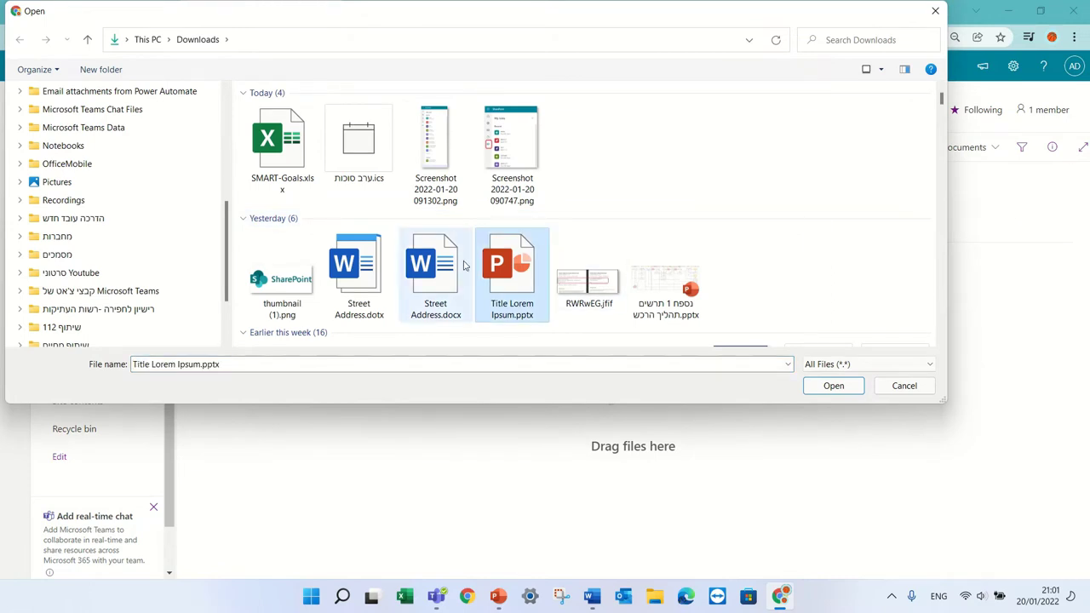
ctrl+click(438, 270)
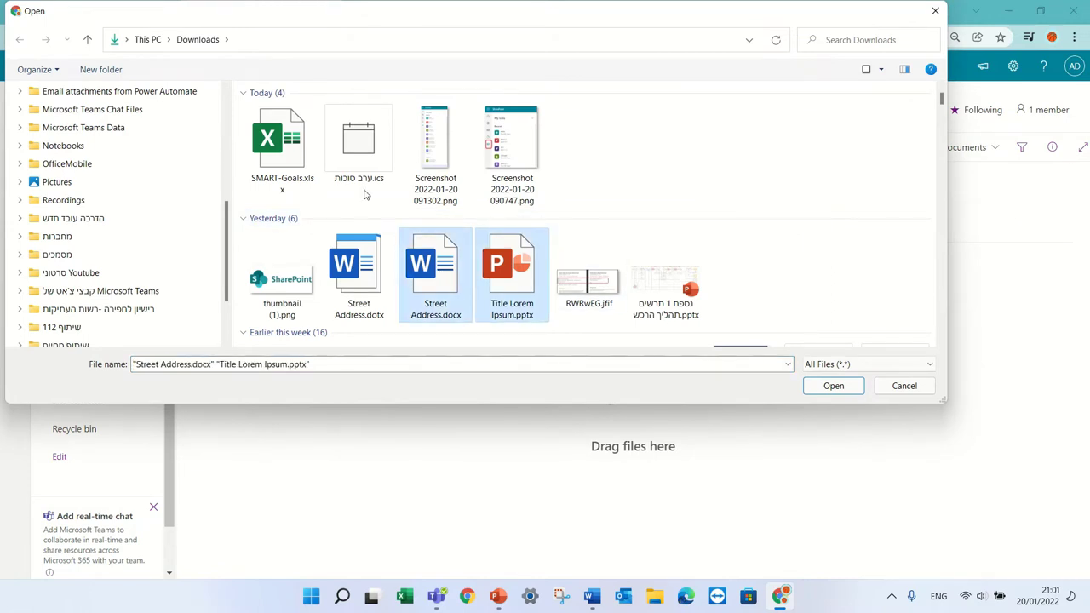
ctrl+click(297, 150)
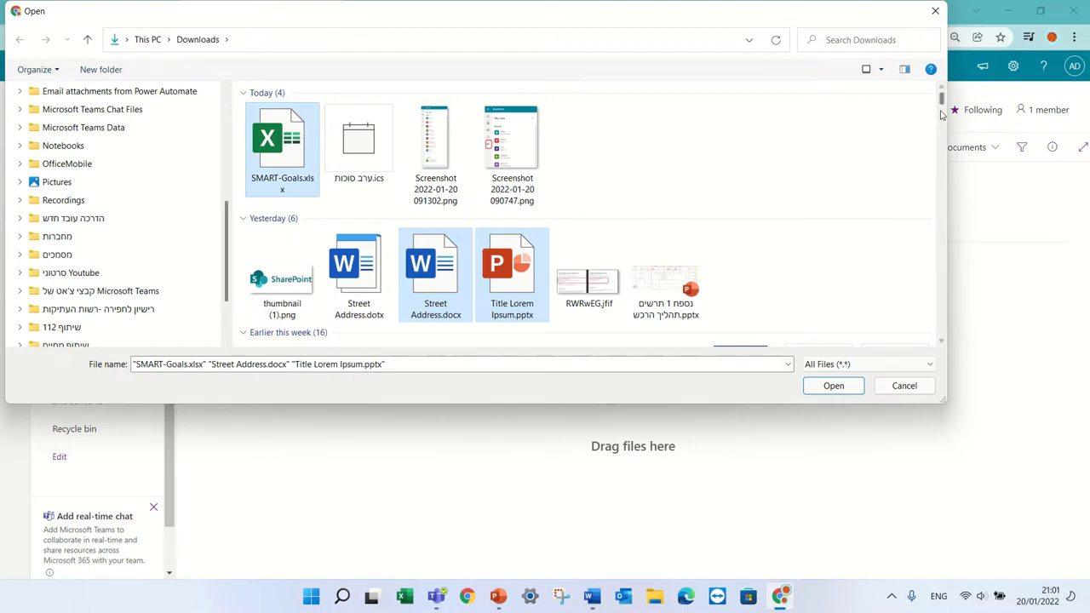
drag(941, 103, 927, 170)
click(906, 201)
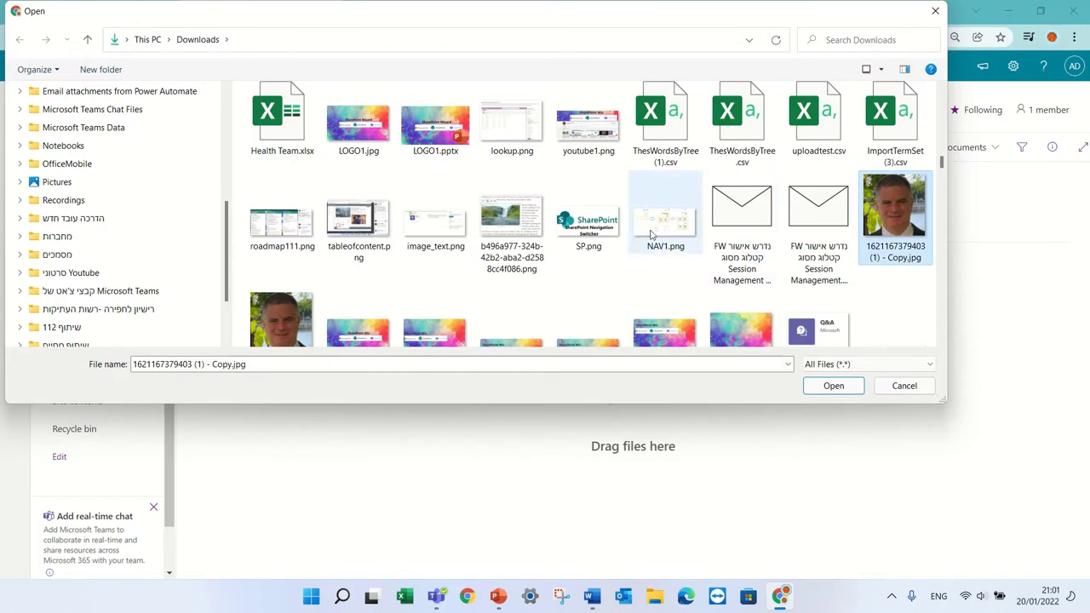
click(834, 386)
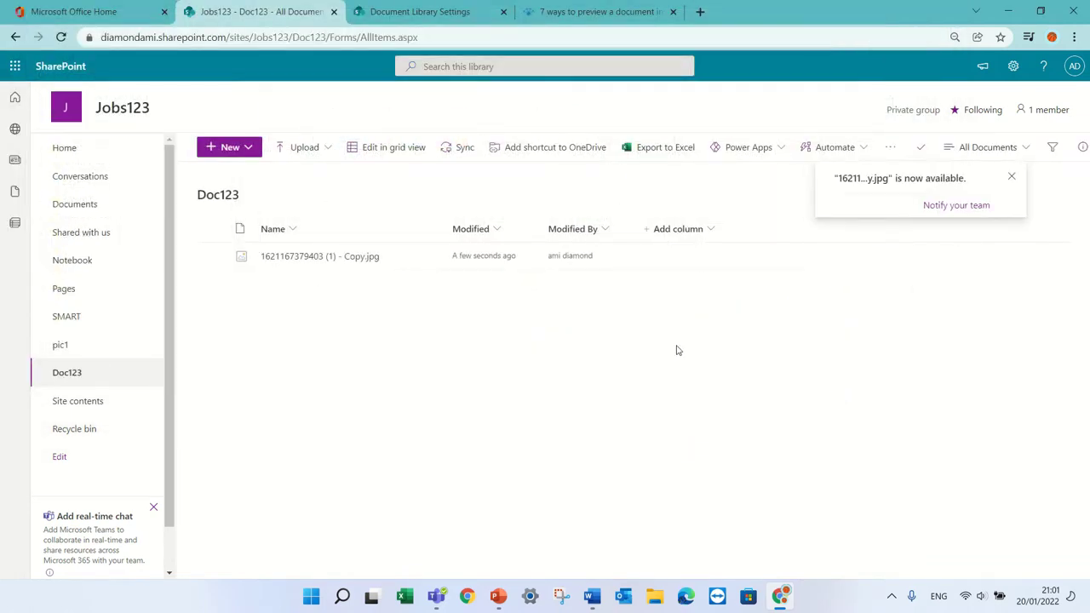
Step: Duplicate Street Address.docx in Downloads and upload the copy together with Title Lorem Ipsum.pptx and SMART-Goals.xlsx
click(312, 147)
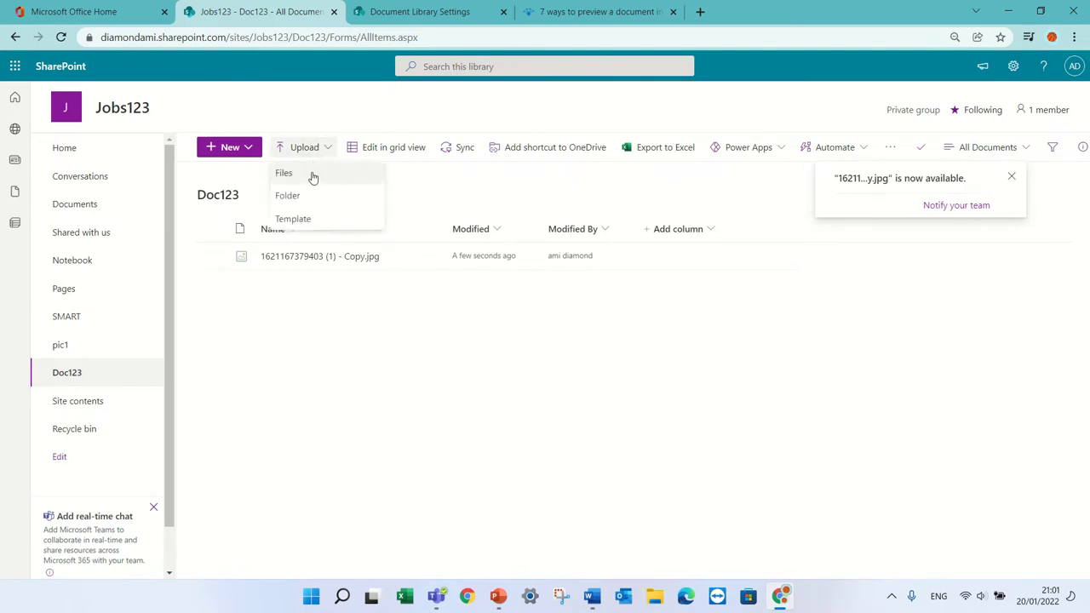
click(311, 172)
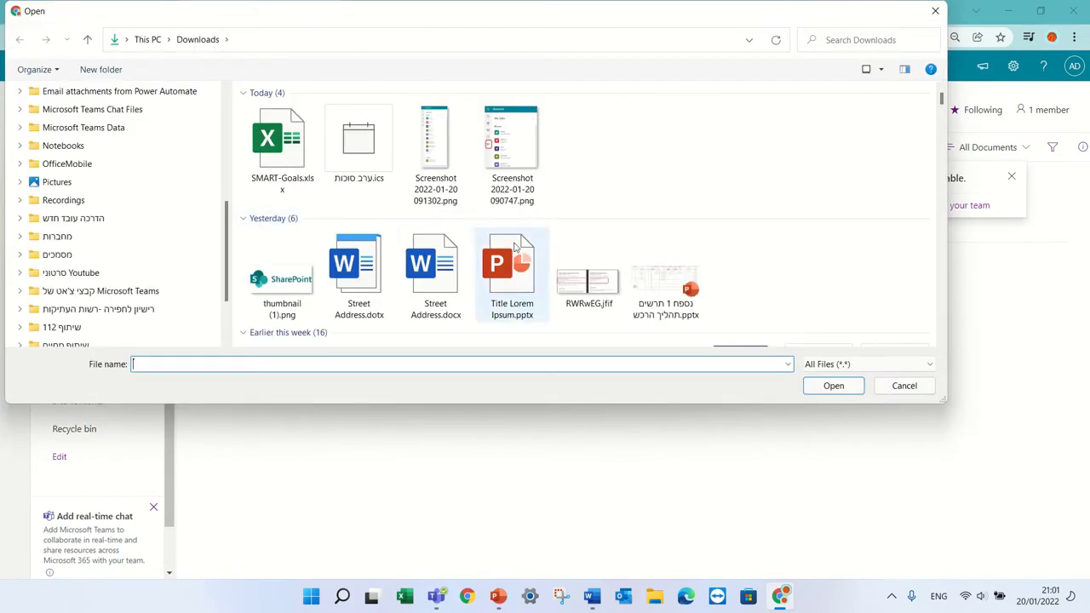
click(511, 268)
click(457, 271)
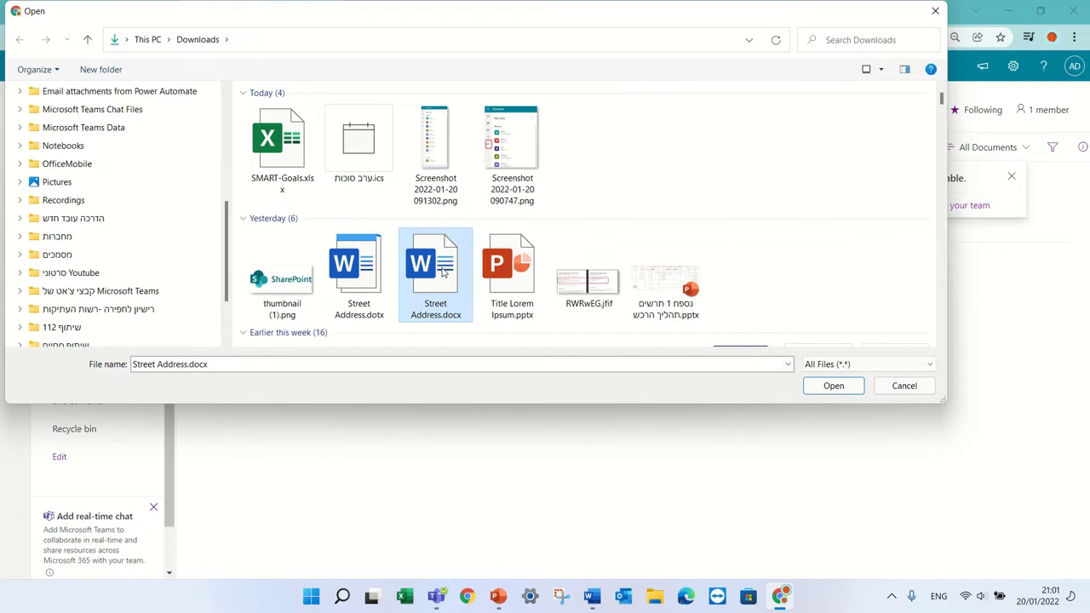
key(ctrl+c)
key(ctrl+v)
ctrl+click(491, 263)
ctrl+click(297, 162)
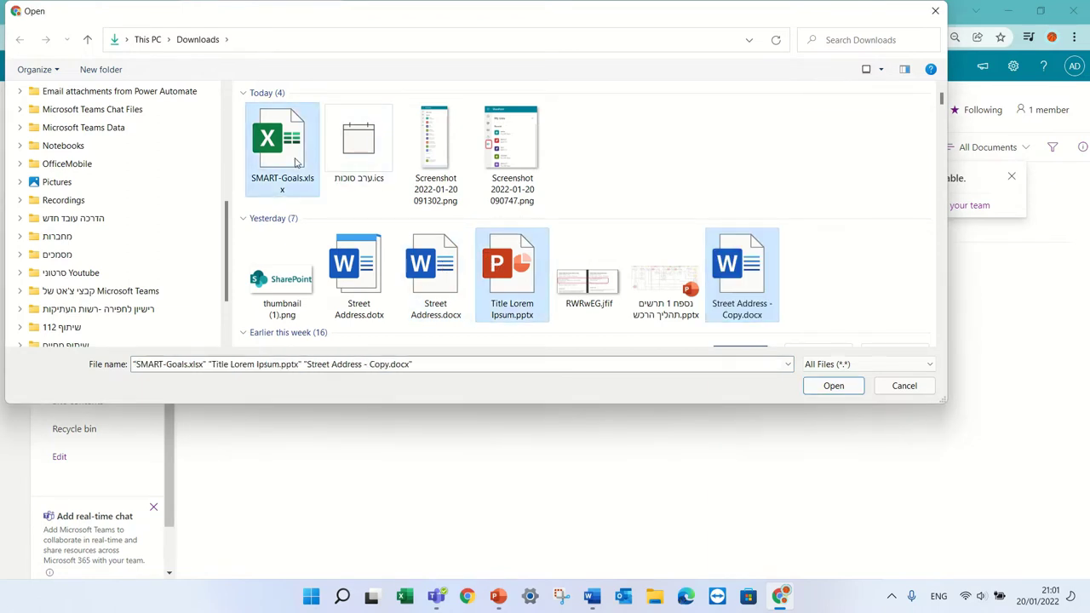
click(837, 389)
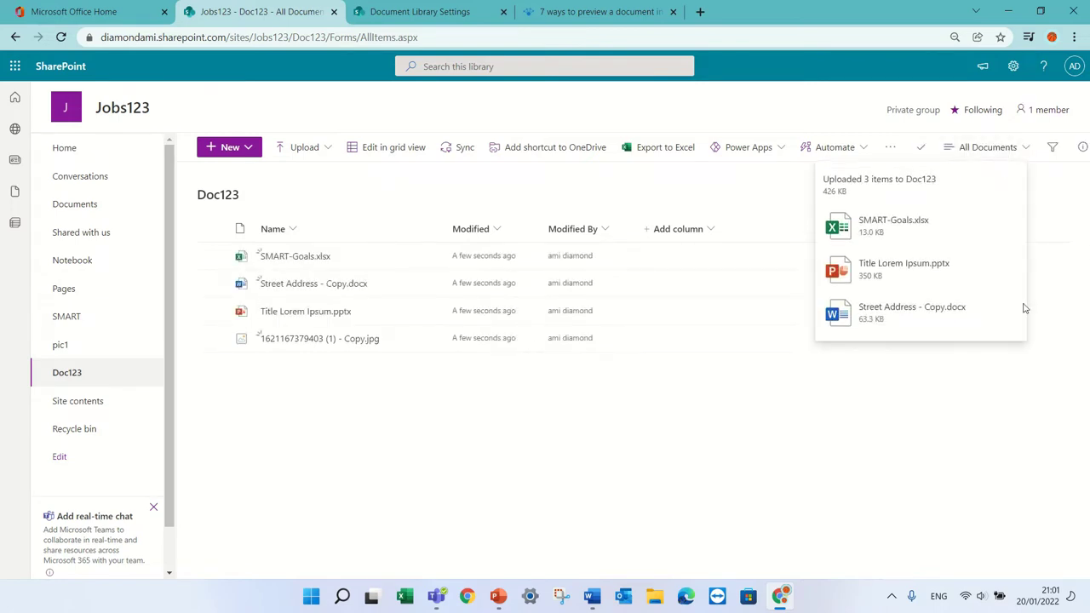
Step: Preview the uploaded files in Tiles view, and return the library to List view
click(948, 152)
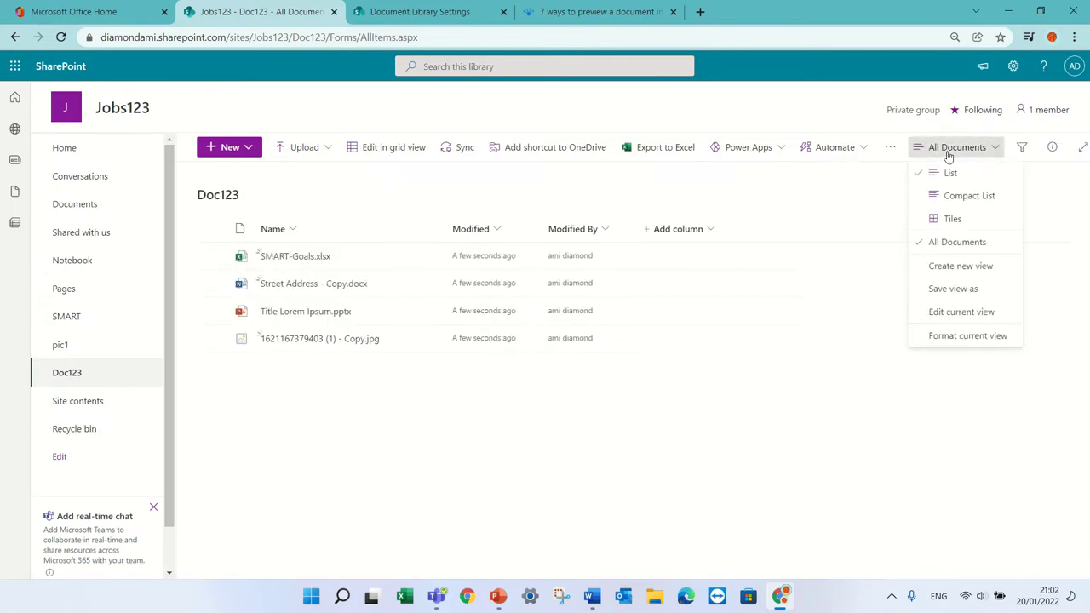
click(948, 226)
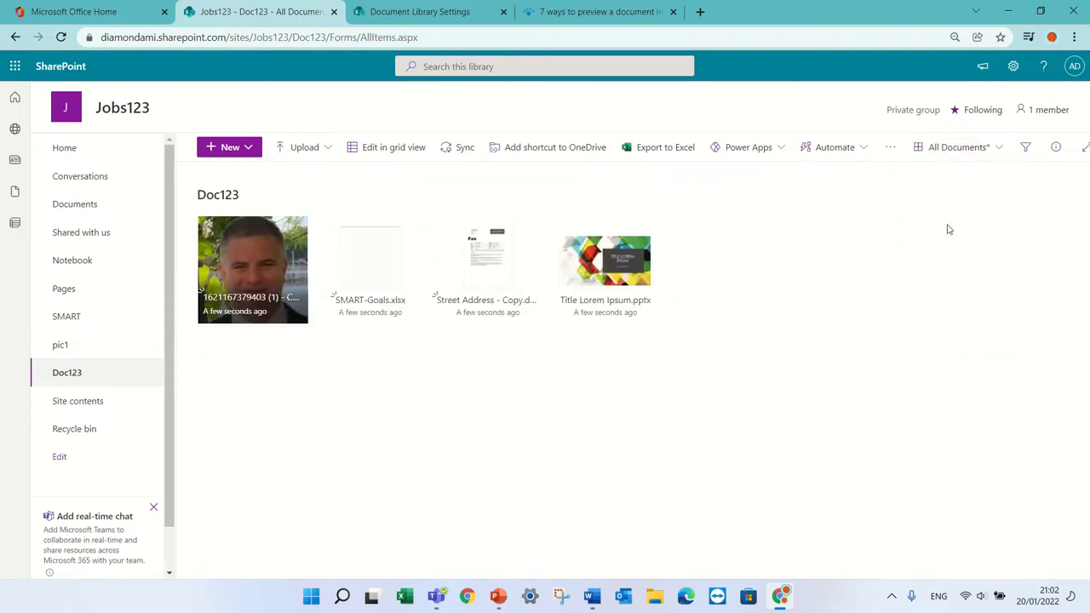
click(947, 146)
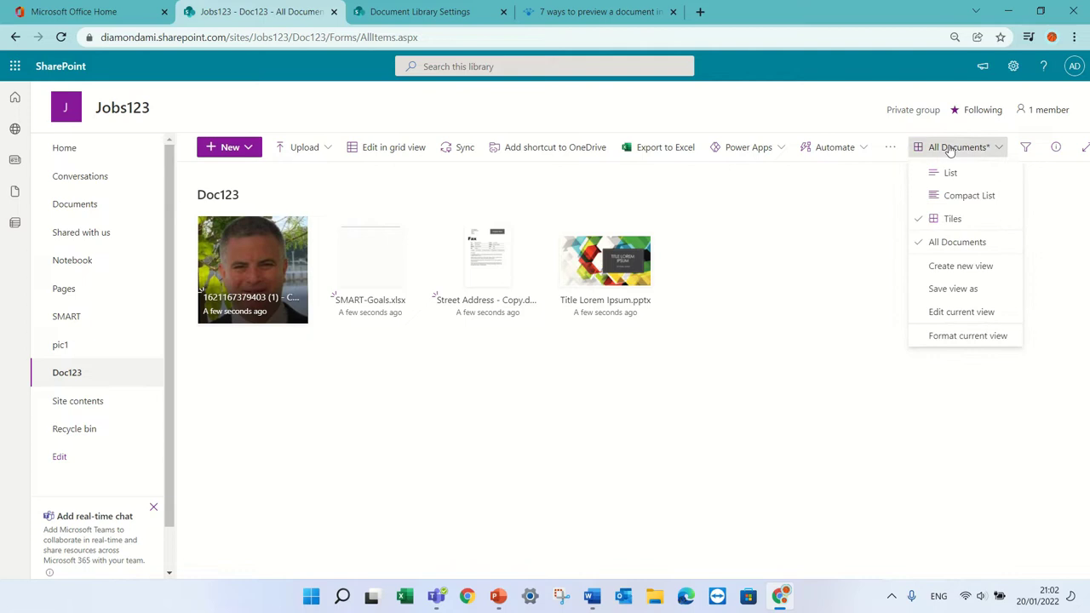
click(945, 173)
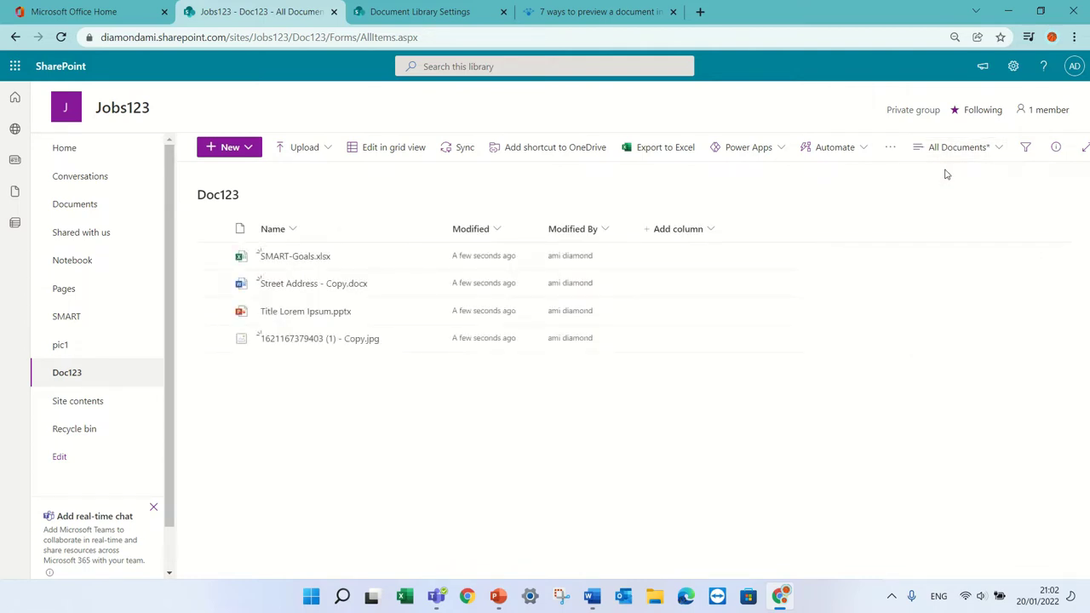
Step: Add a single line of text column named Thumbnail to the library, copying the name from the open Word document
click(669, 229)
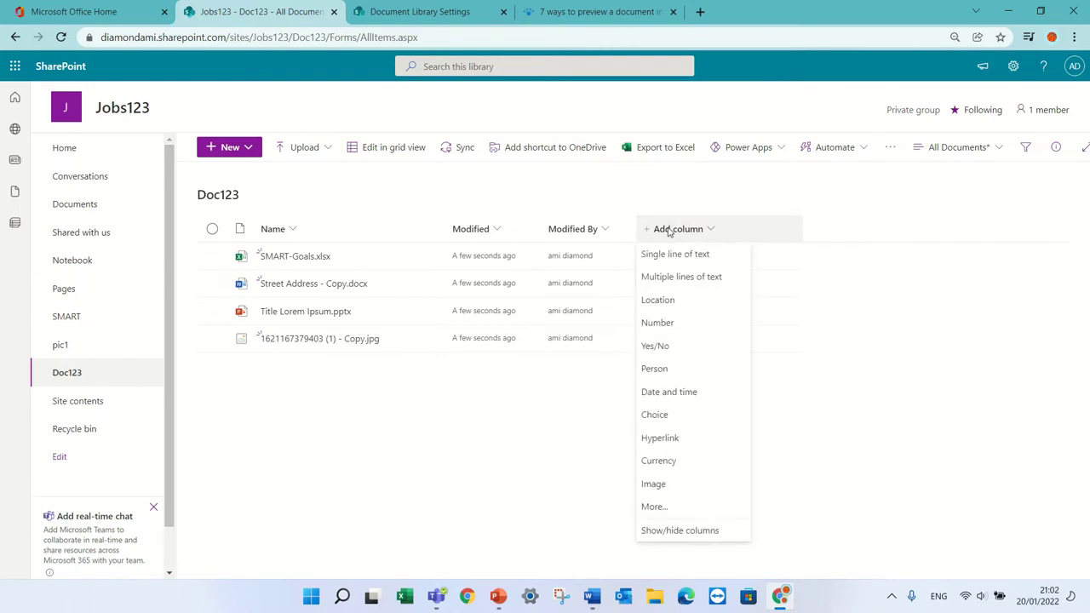
click(688, 257)
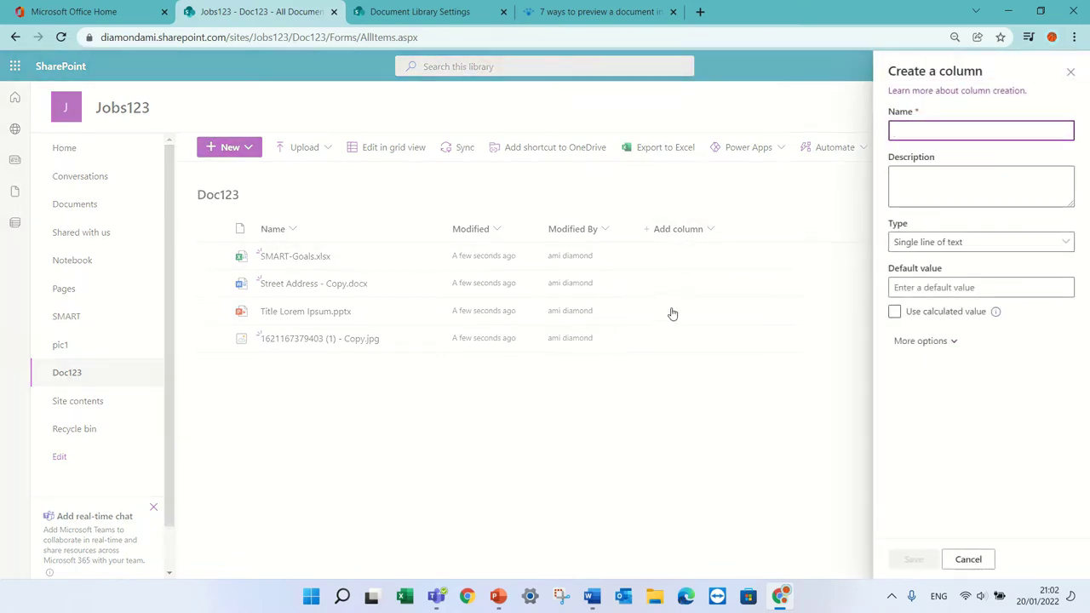
click(592, 598)
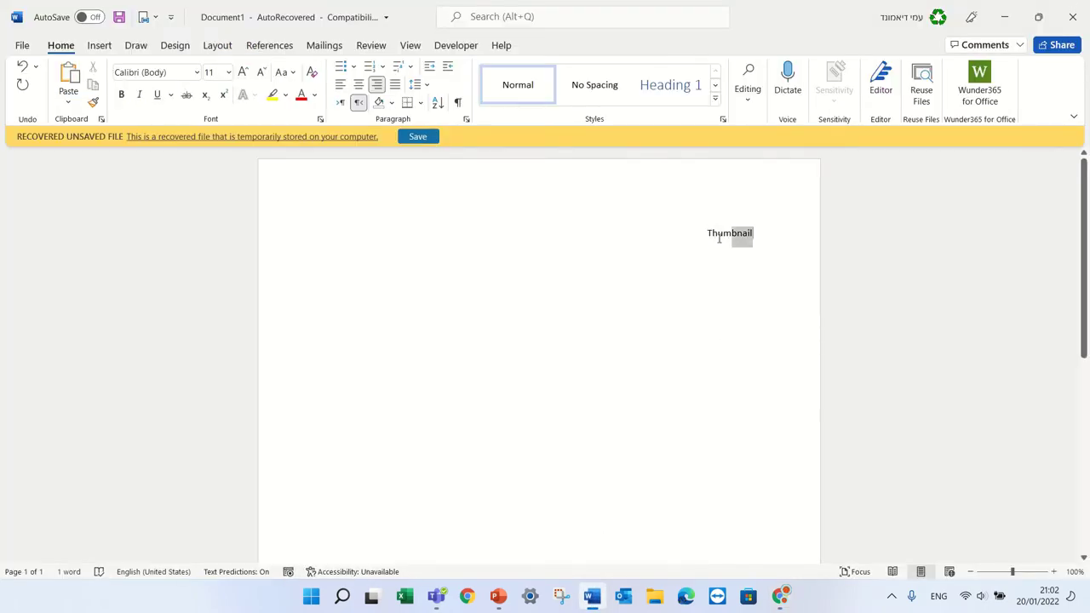
double_click(708, 234)
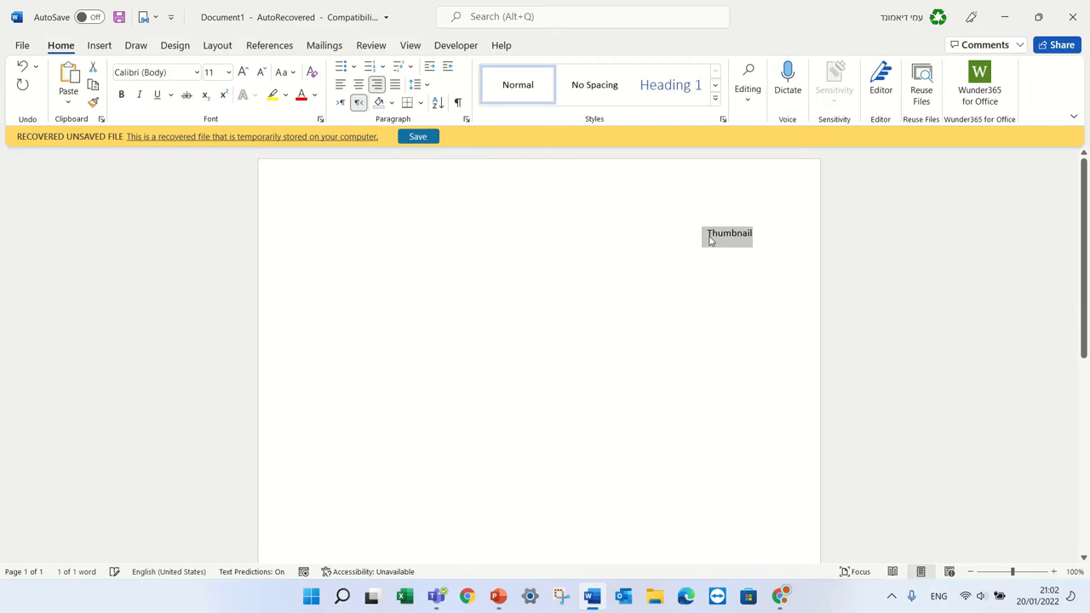
click(1004, 17)
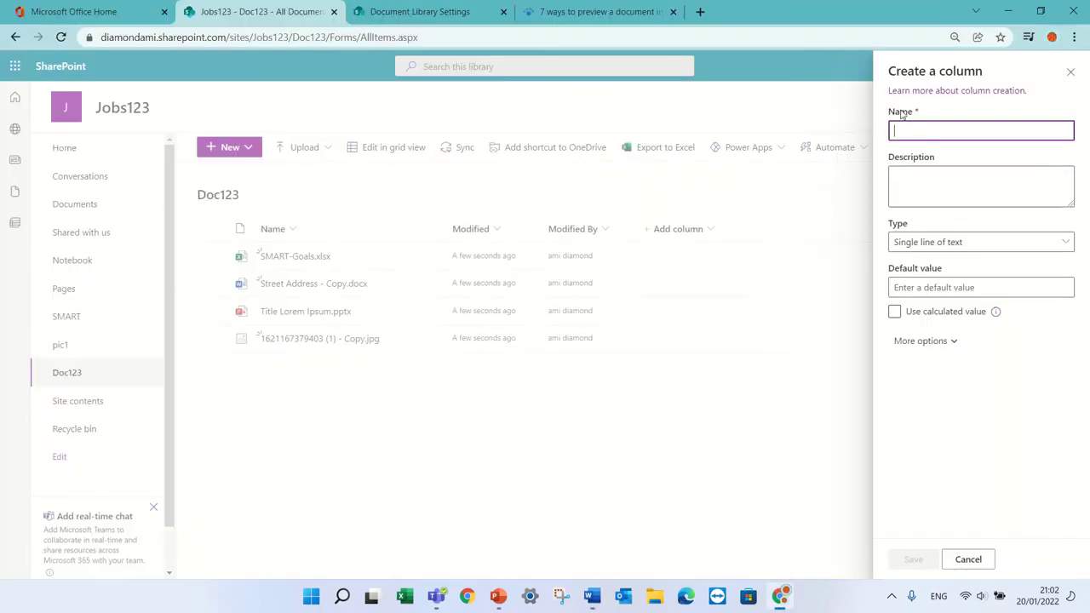
key(ctrl+v)
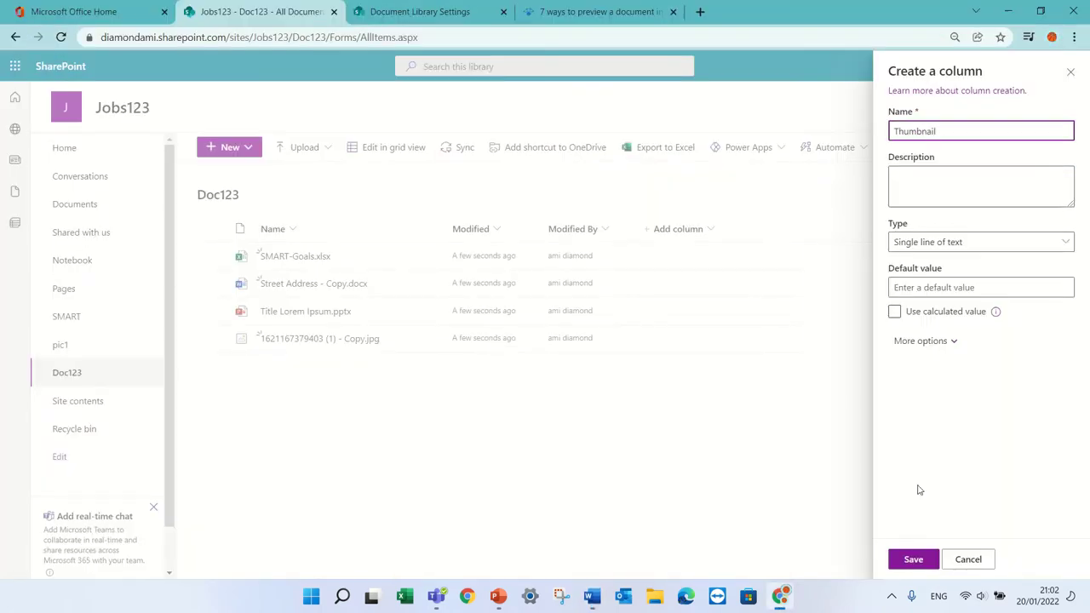
click(907, 559)
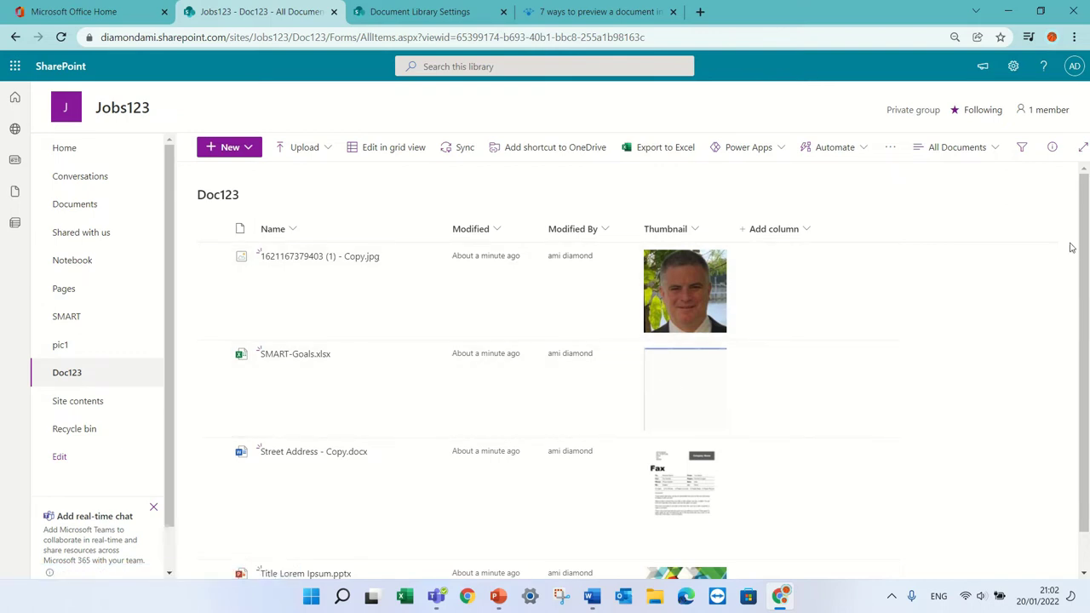
Step: Upload docusign-for-sharepoint-online.pdf from the Downloads folder and check its entry in the library's file list
scroll(1071, 247, down, 1)
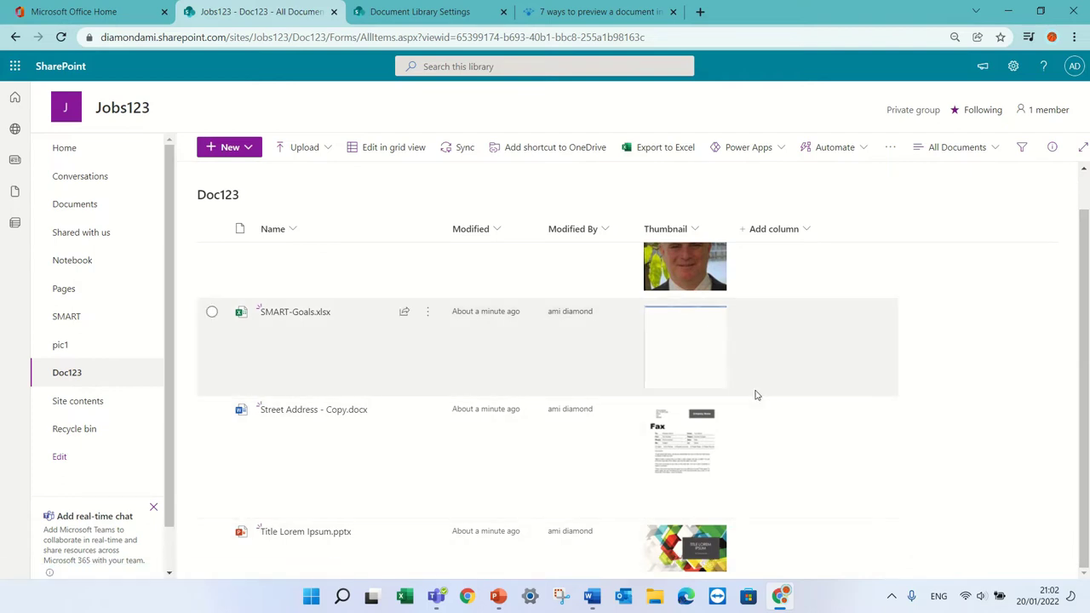
click(301, 149)
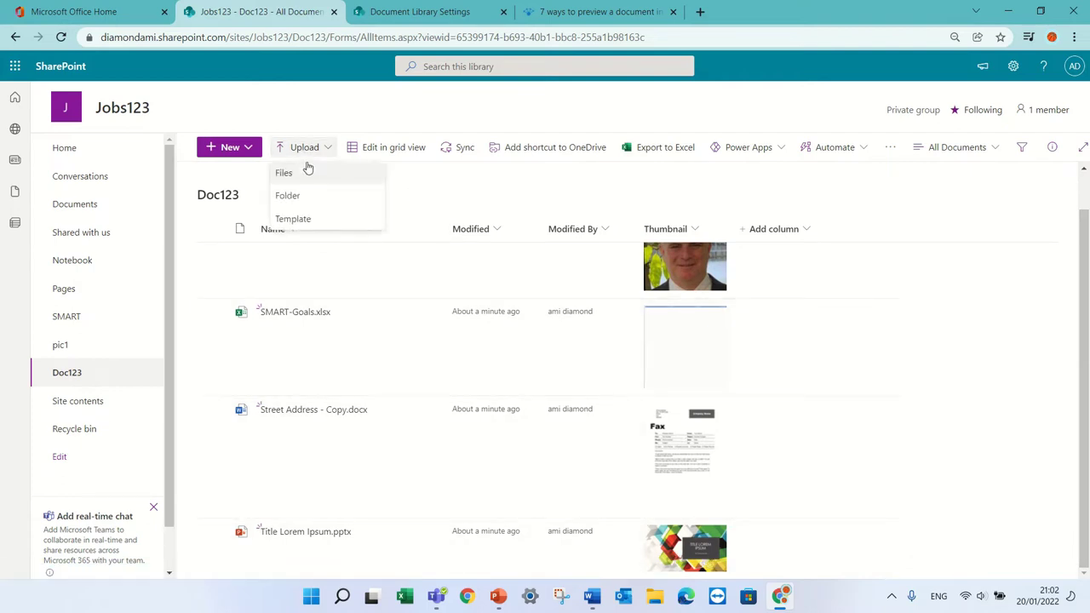
click(307, 173)
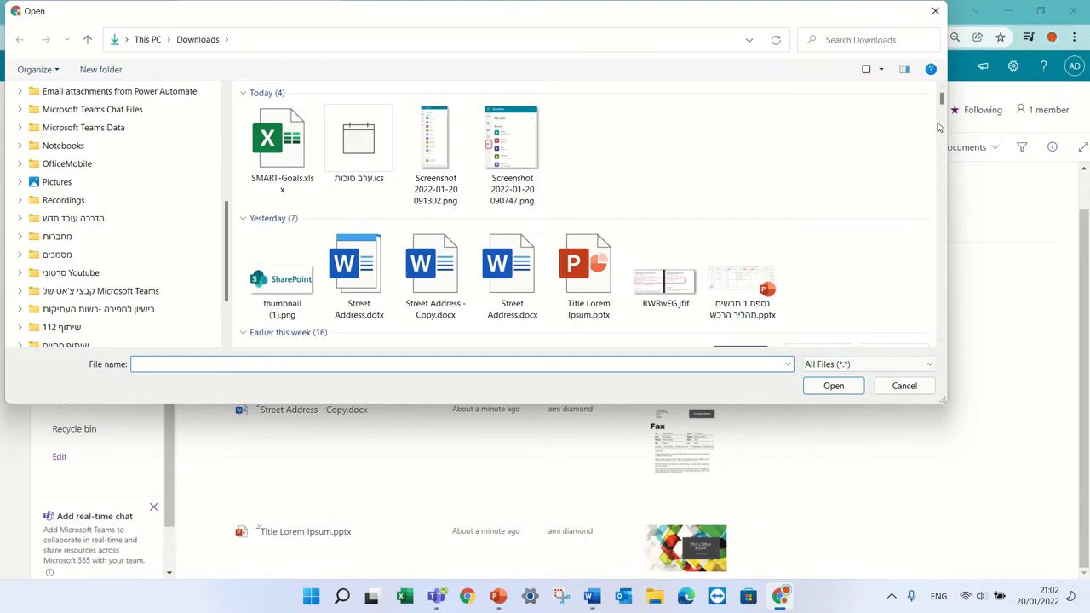
drag(942, 101, 943, 124)
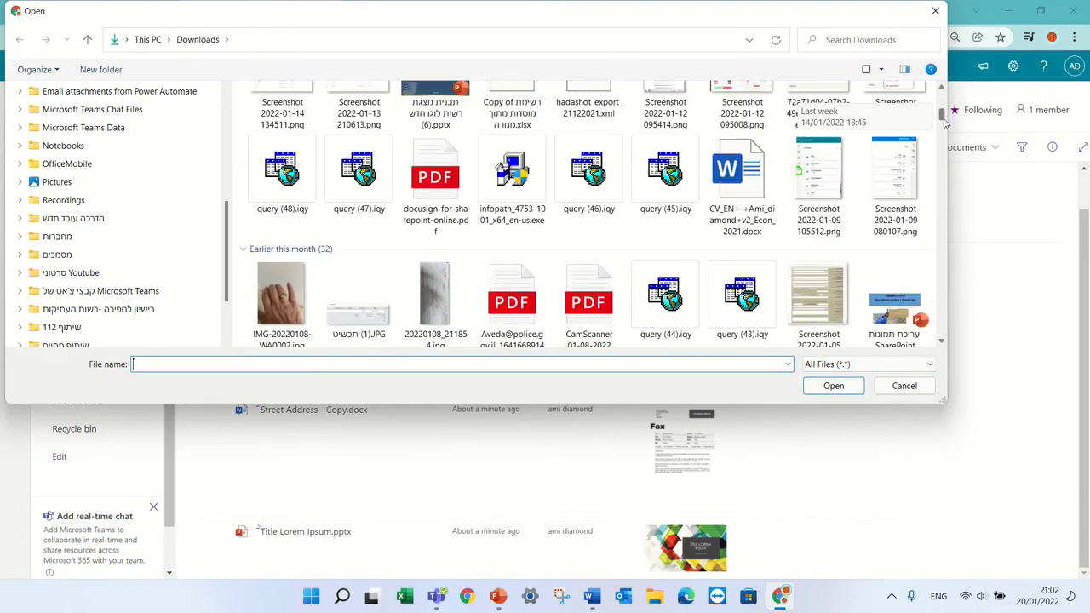
double_click(436, 166)
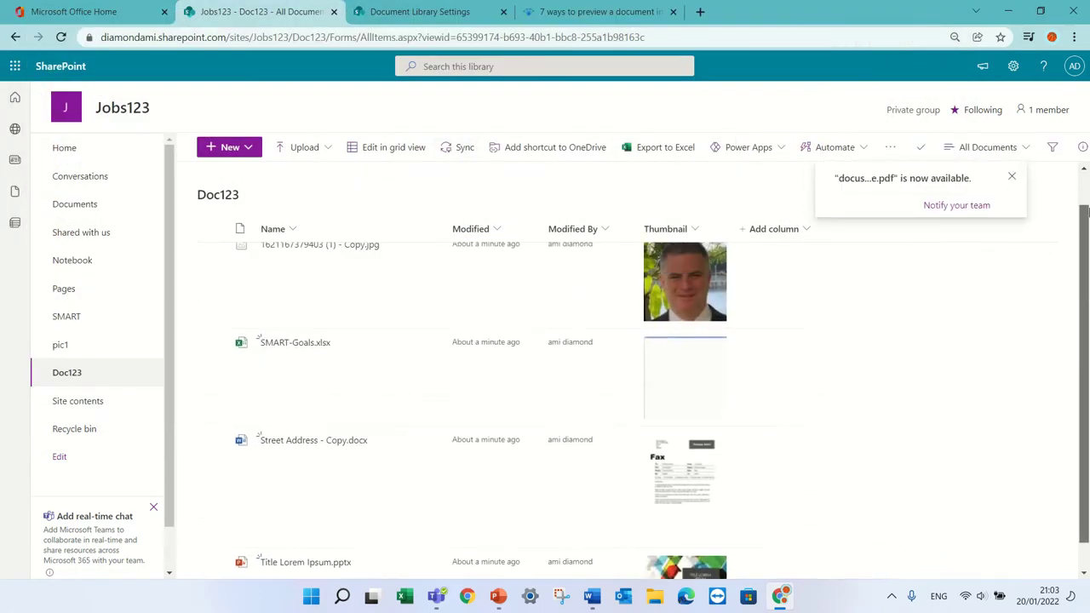
drag(1086, 374, 1086, 191)
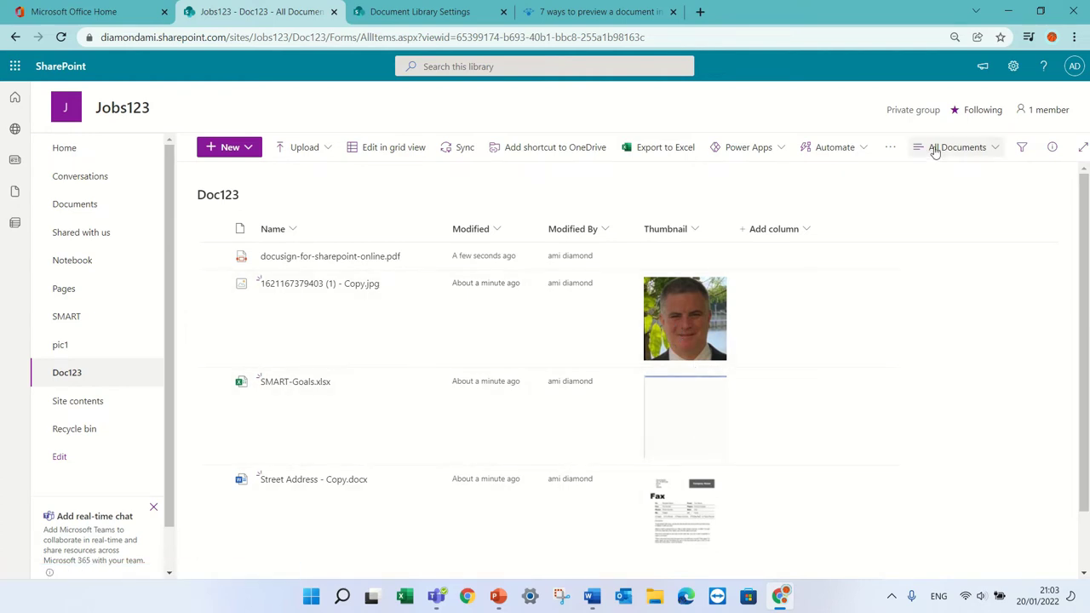
Step: Check the PDF's preview by showing the library as Tiles, and switch back to List view
click(946, 148)
click(952, 218)
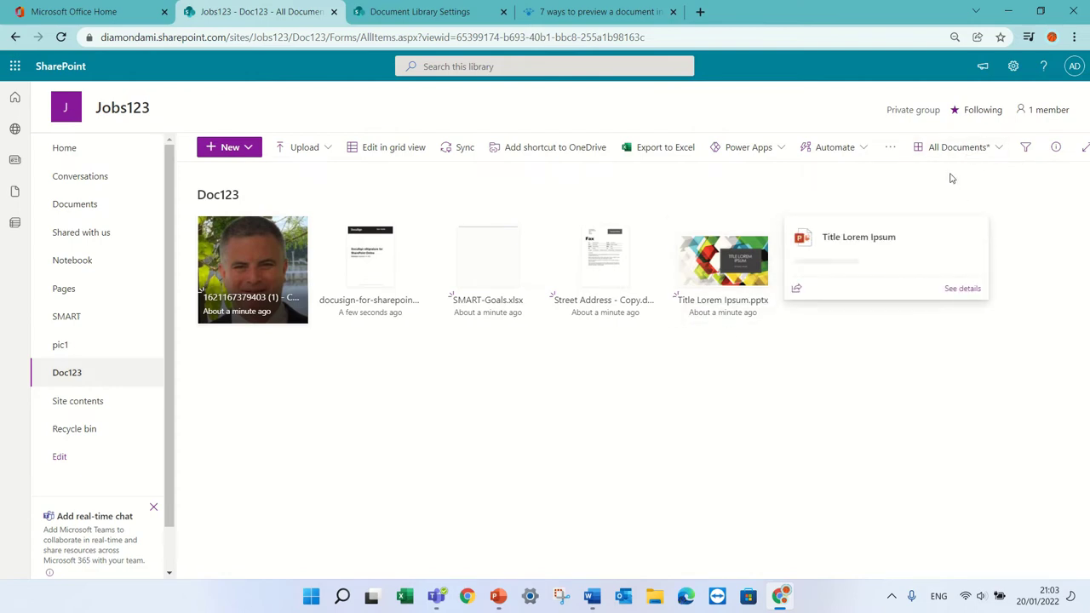
click(964, 147)
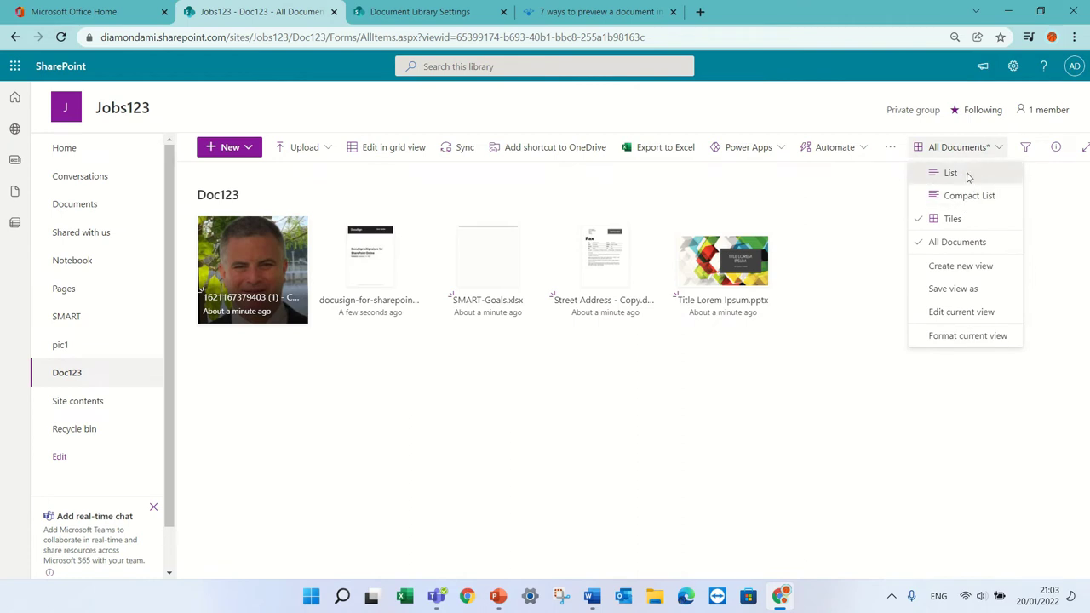
click(965, 174)
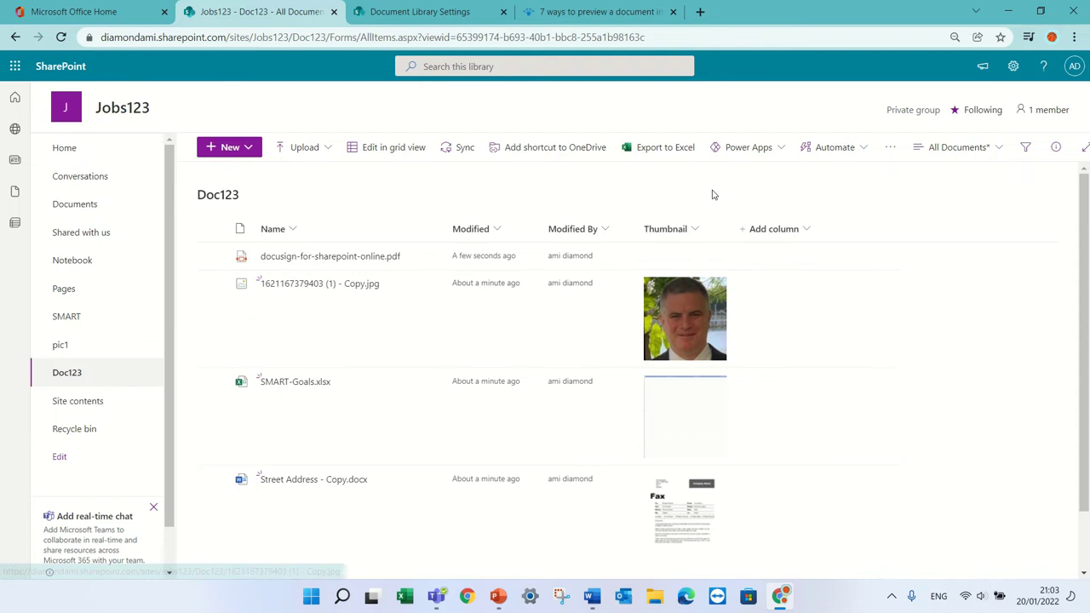
Step: Check the column types listed in the Doc123 library settings, and return to the library's file list
click(1012, 65)
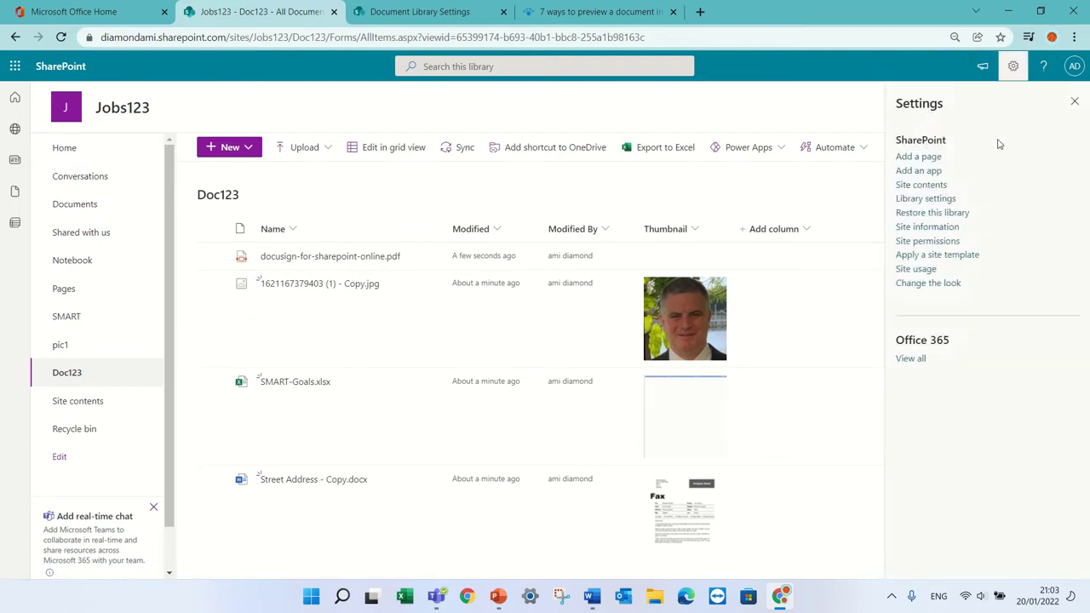
click(941, 205)
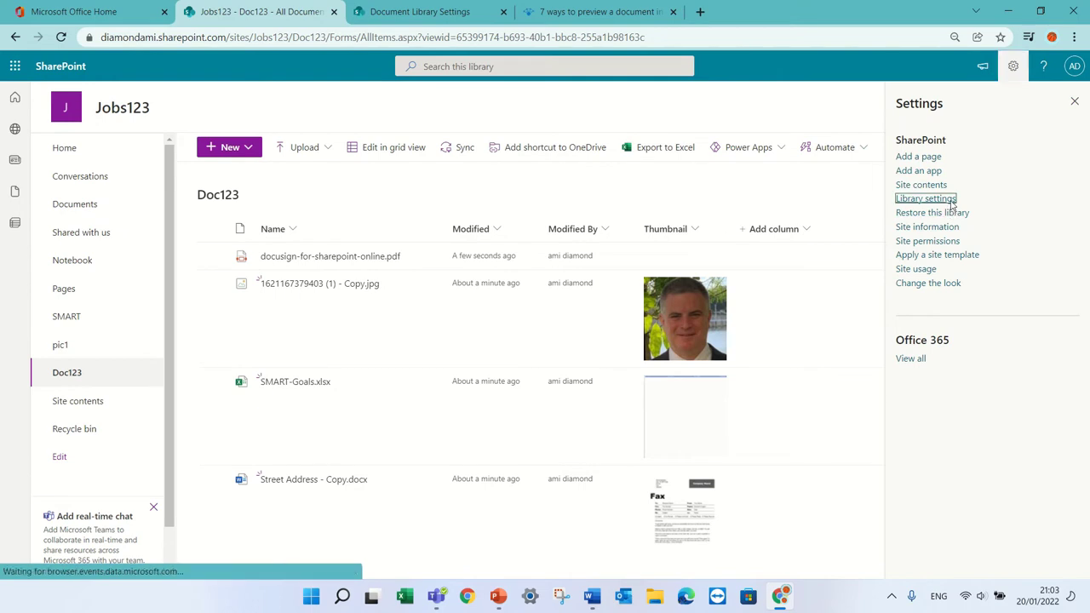
drag(1083, 181, 1083, 293)
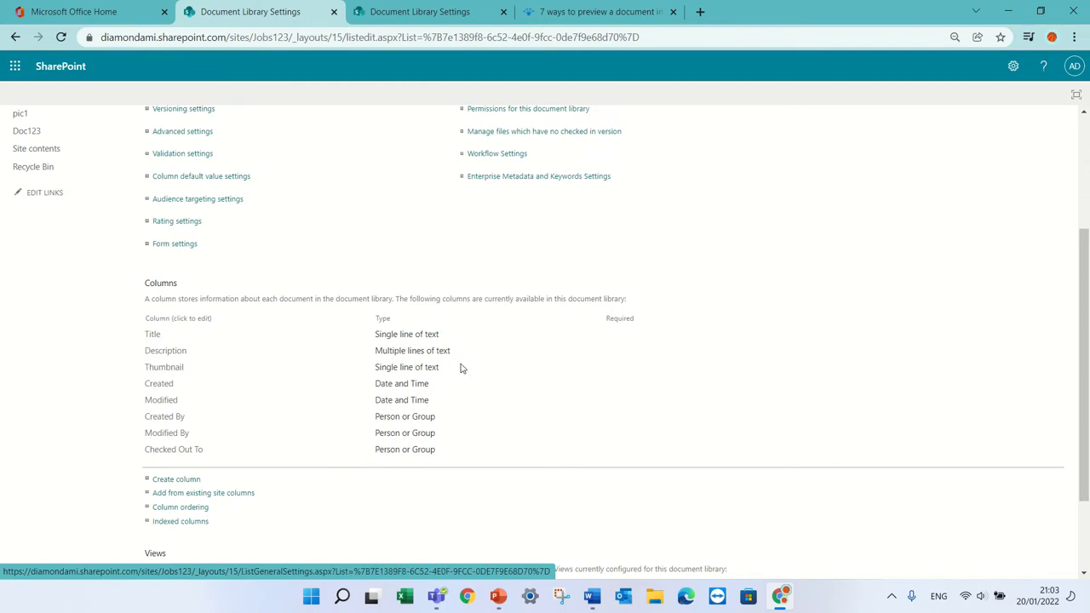
scroll(1077, 396, up, 3)
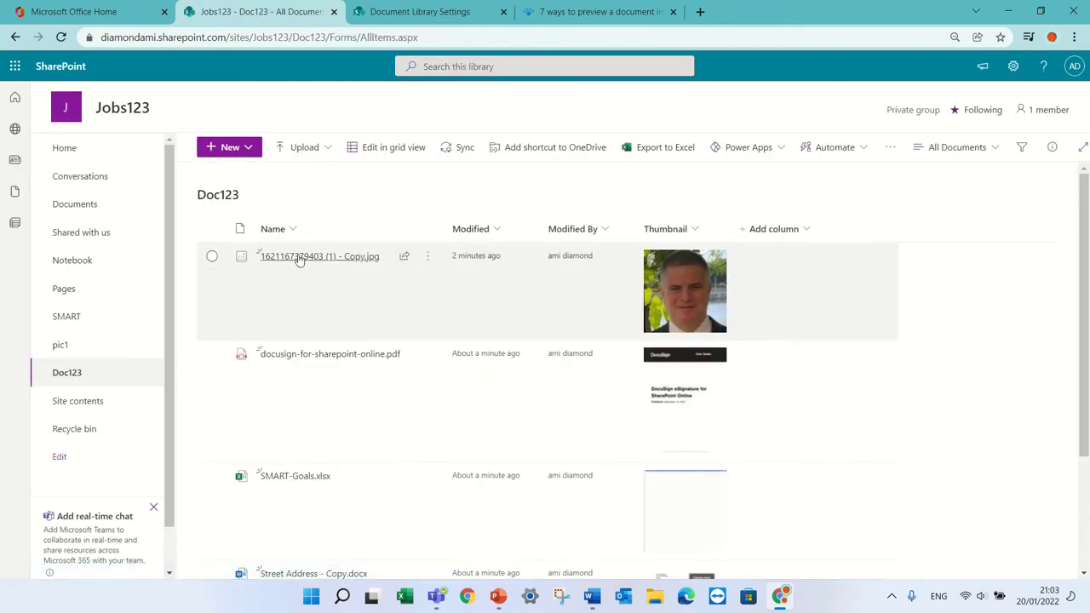
Step: Add an Image column named Pic2 to the Doc123 library, keeping it optional and added to all content types
click(787, 232)
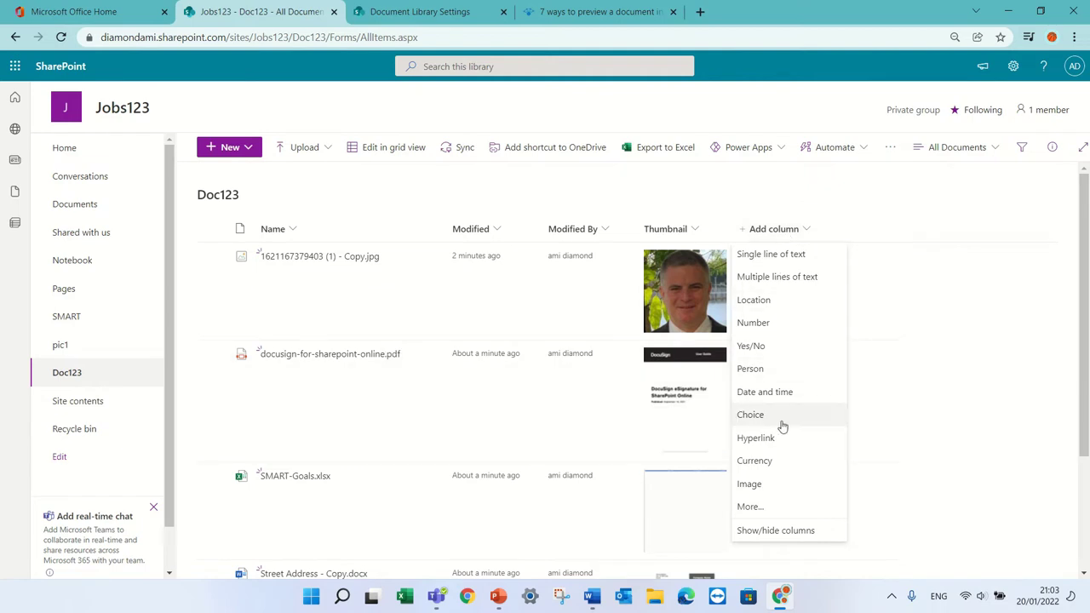
click(780, 483)
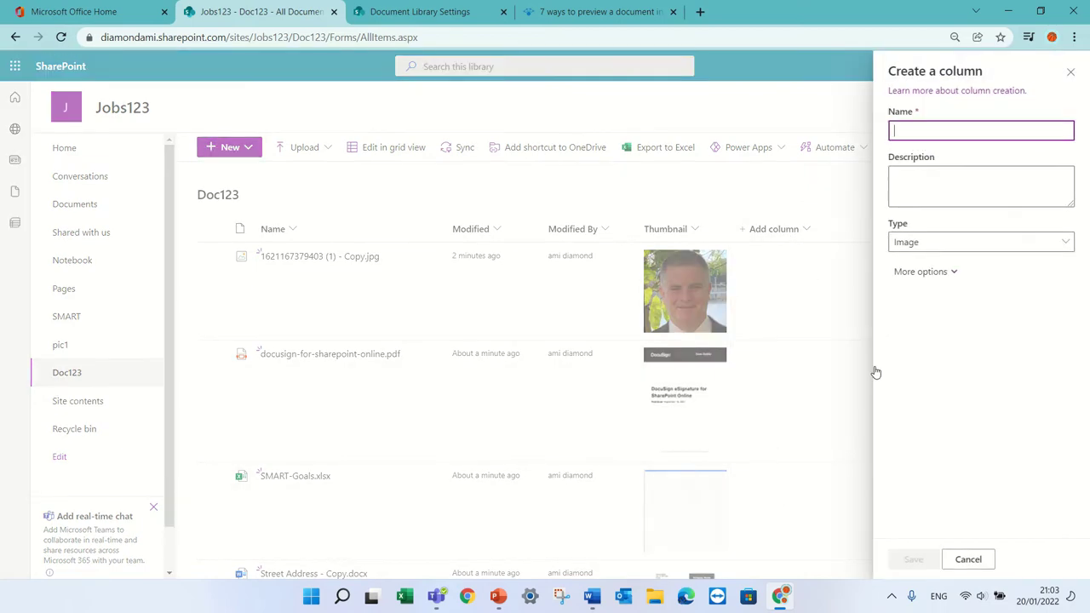
text(Pic)
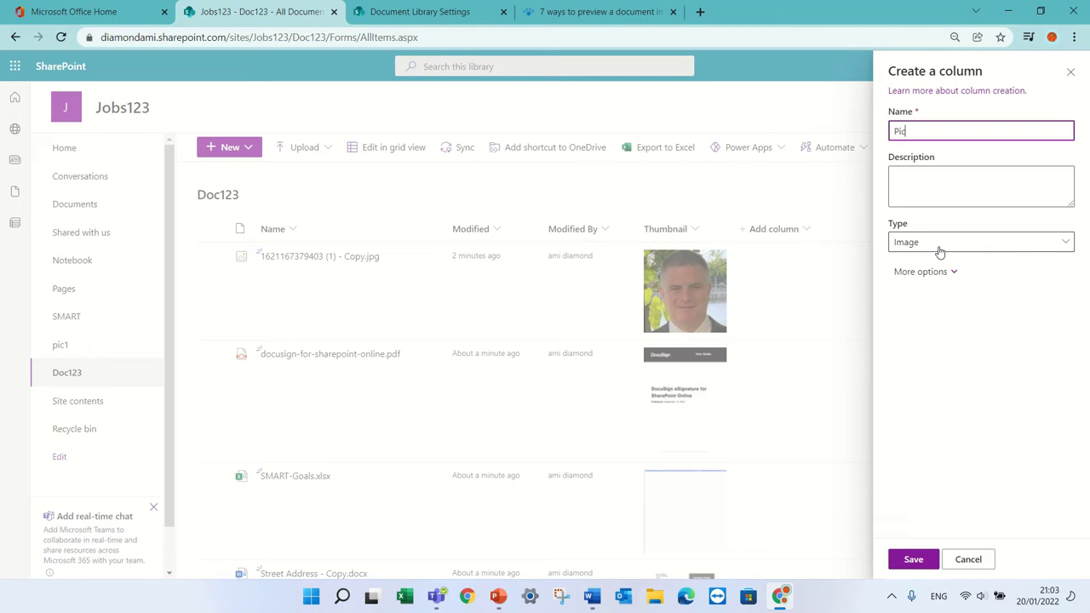
text(2)
click(941, 272)
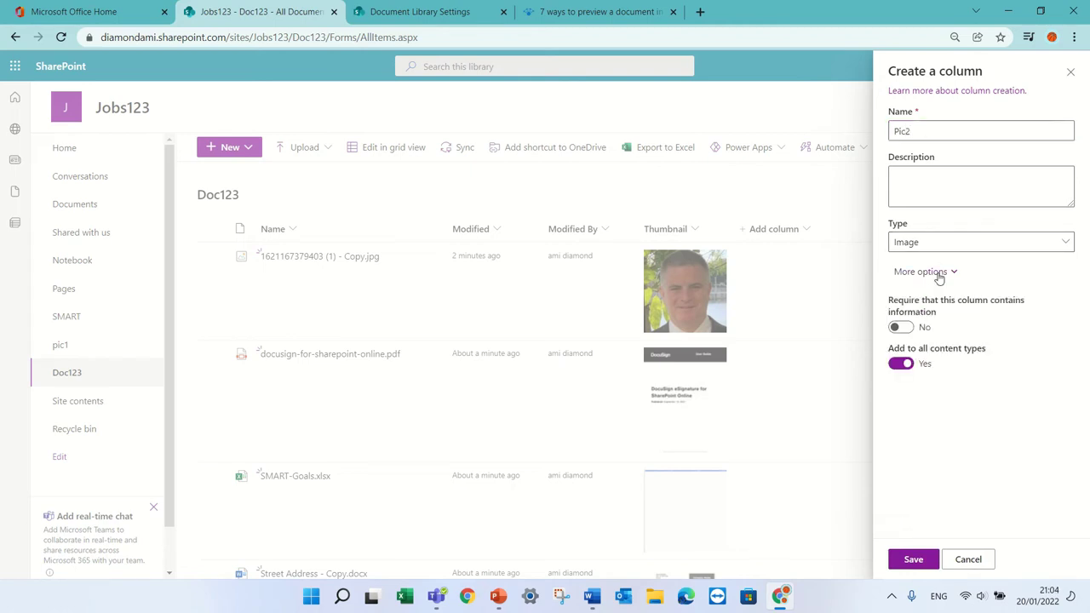
click(906, 559)
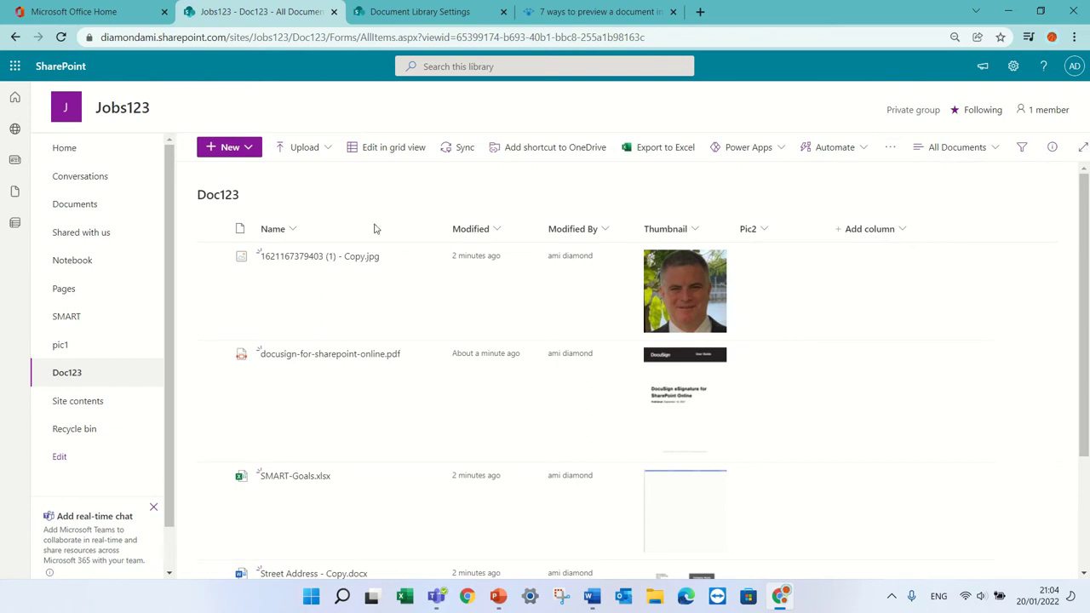
click(213, 258)
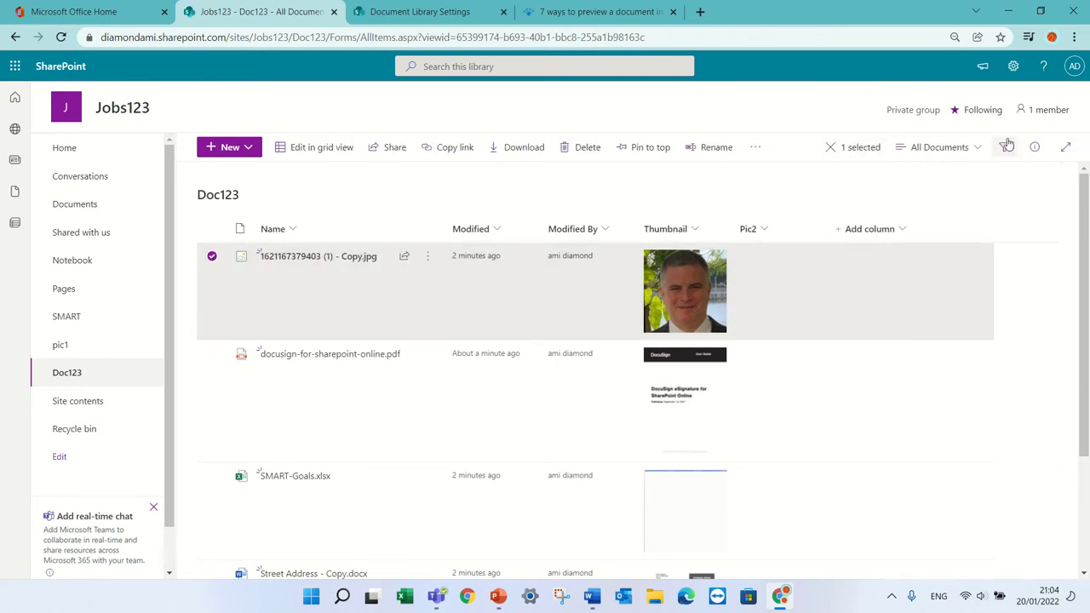
click(1035, 148)
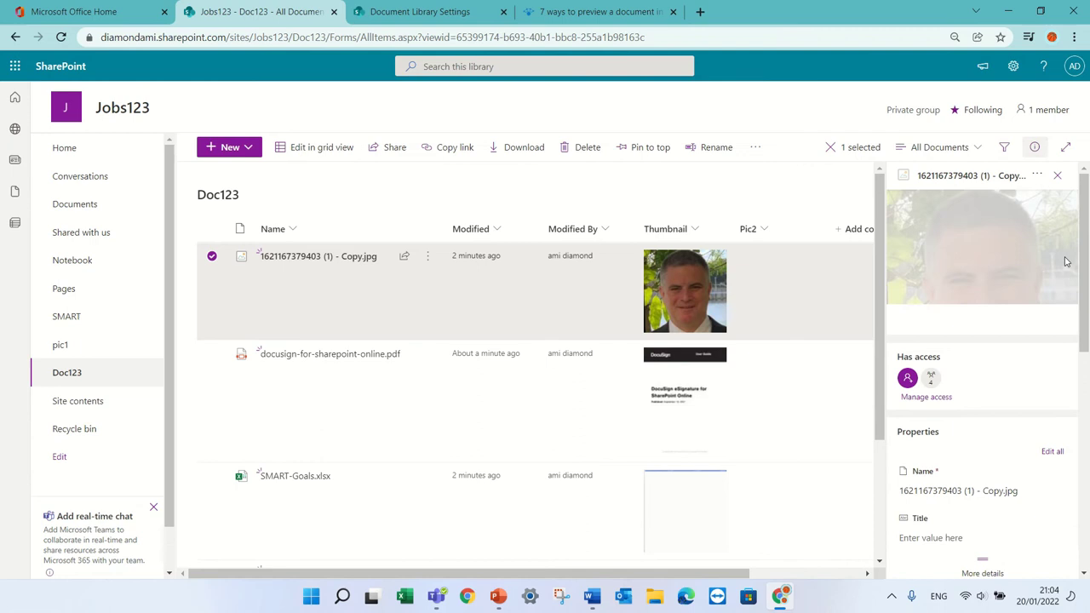
scroll(1087, 286, down, 1)
scroll(1087, 285, down, 2)
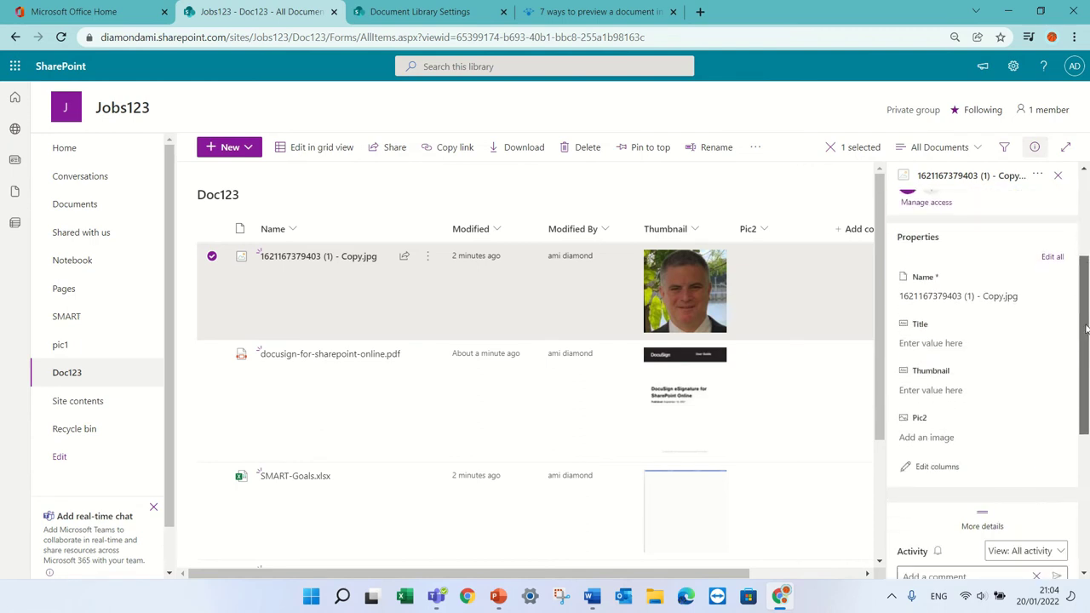
click(937, 442)
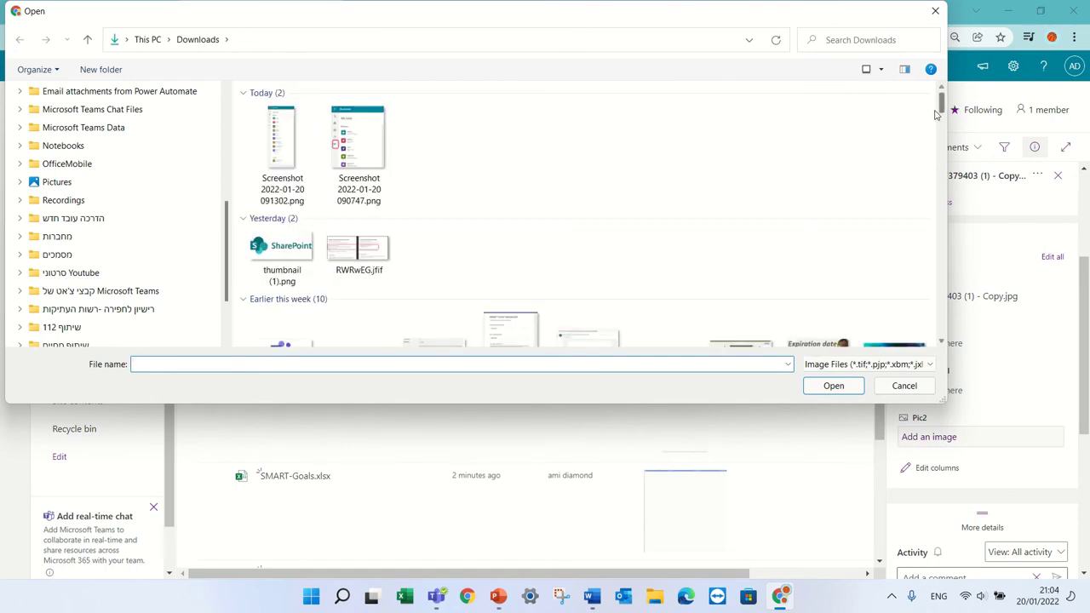
double_click(279, 244)
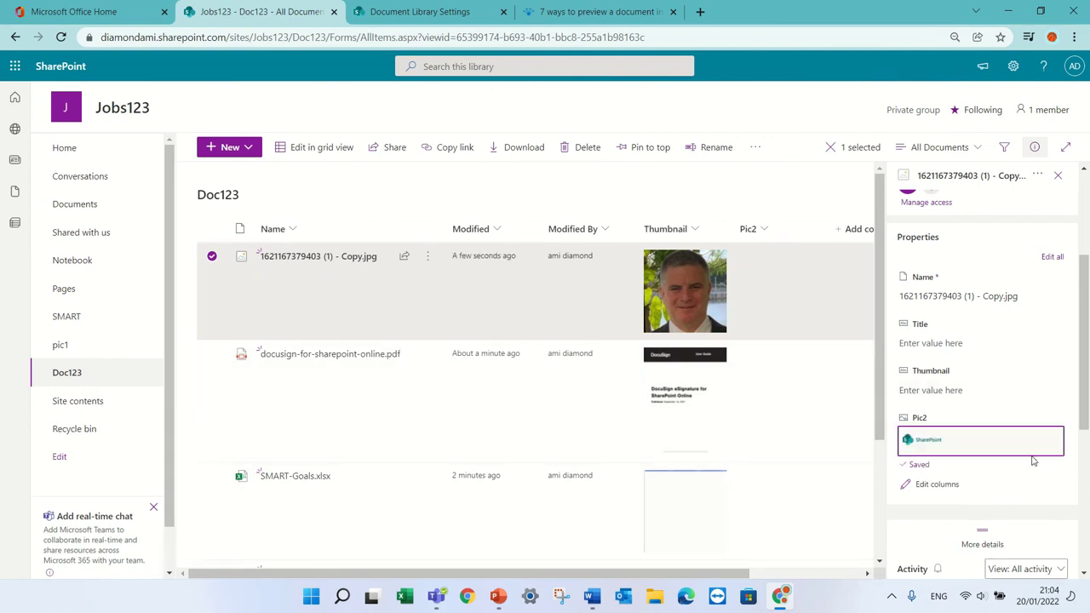
click(1056, 177)
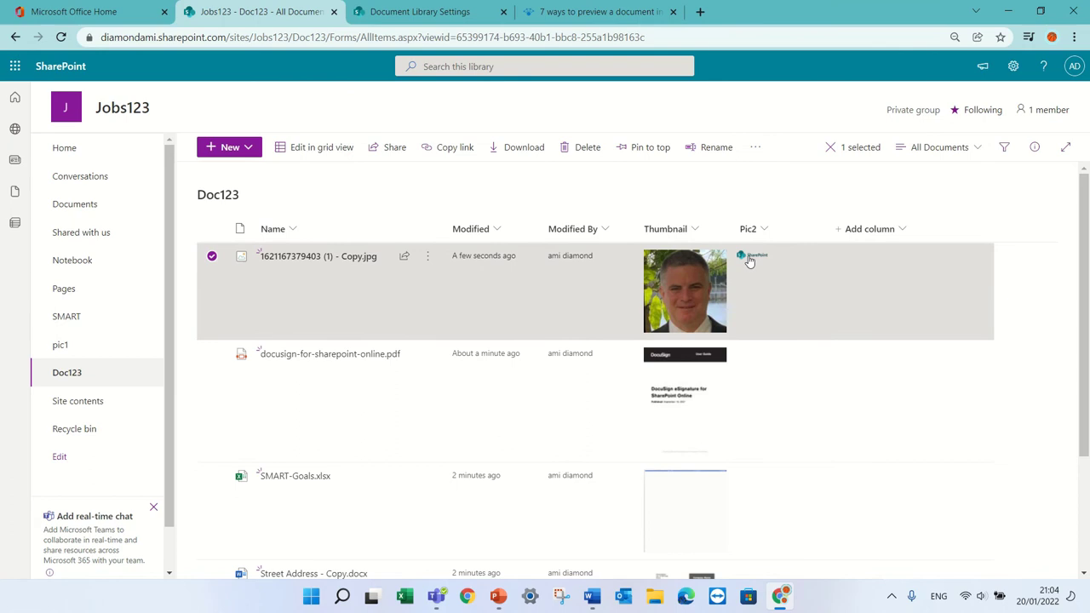
Step: With only docusign-for-sharepoint-online.pdf selected, set its Pic2 image to IMG-20220108-WA0002.jpg from Downloads, and close its details
click(213, 355)
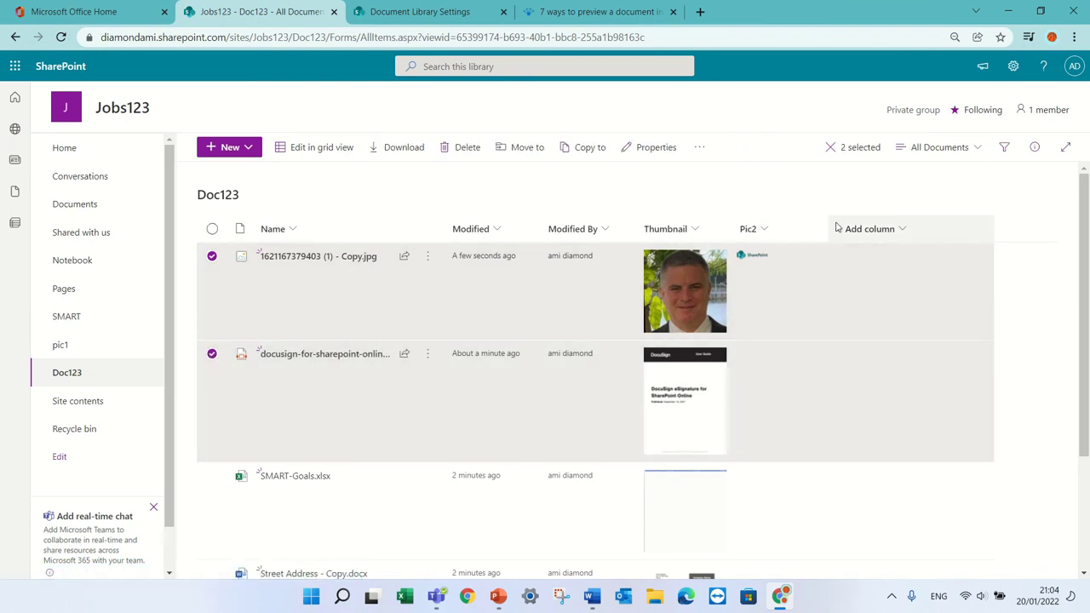
click(1035, 148)
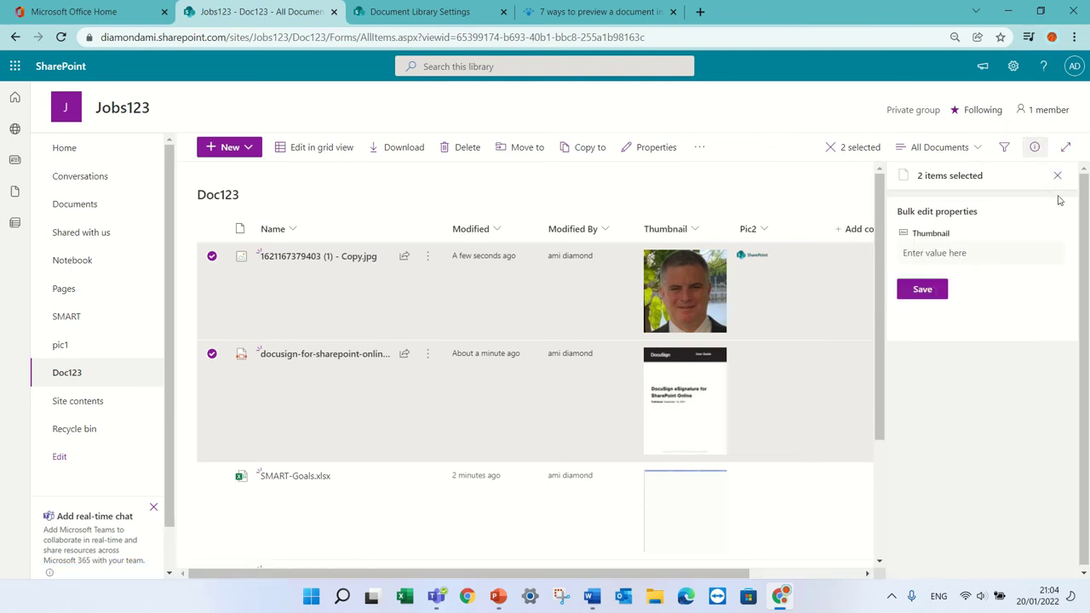
click(1061, 179)
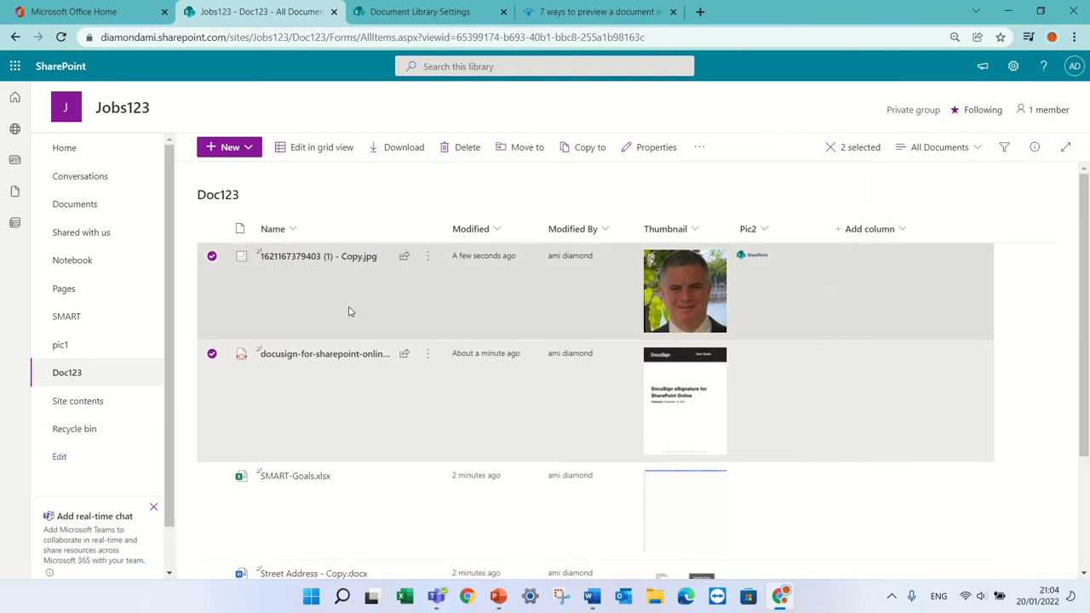
click(212, 256)
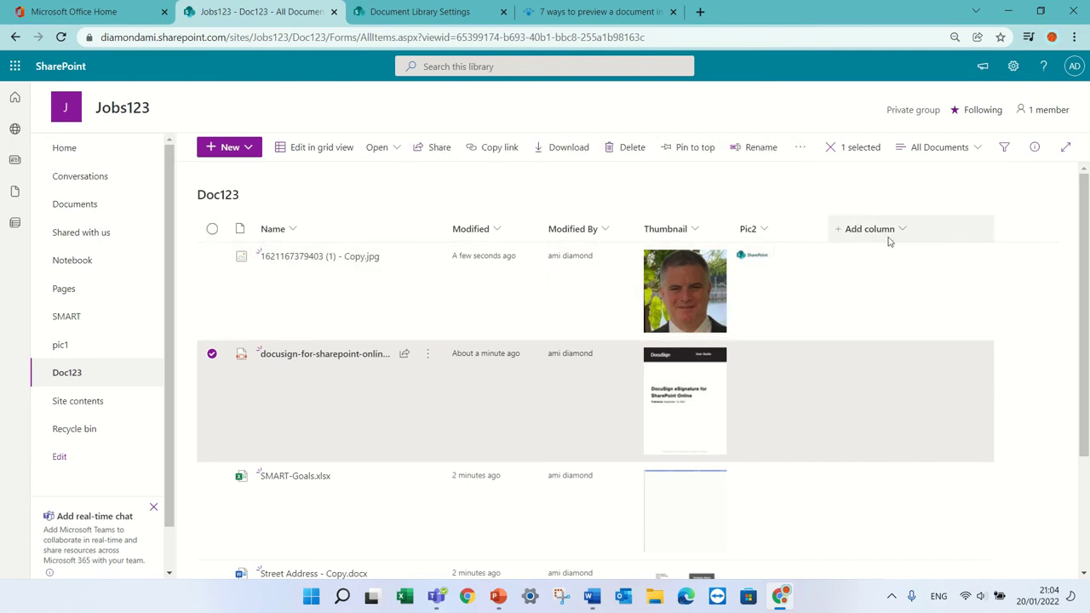
click(1035, 148)
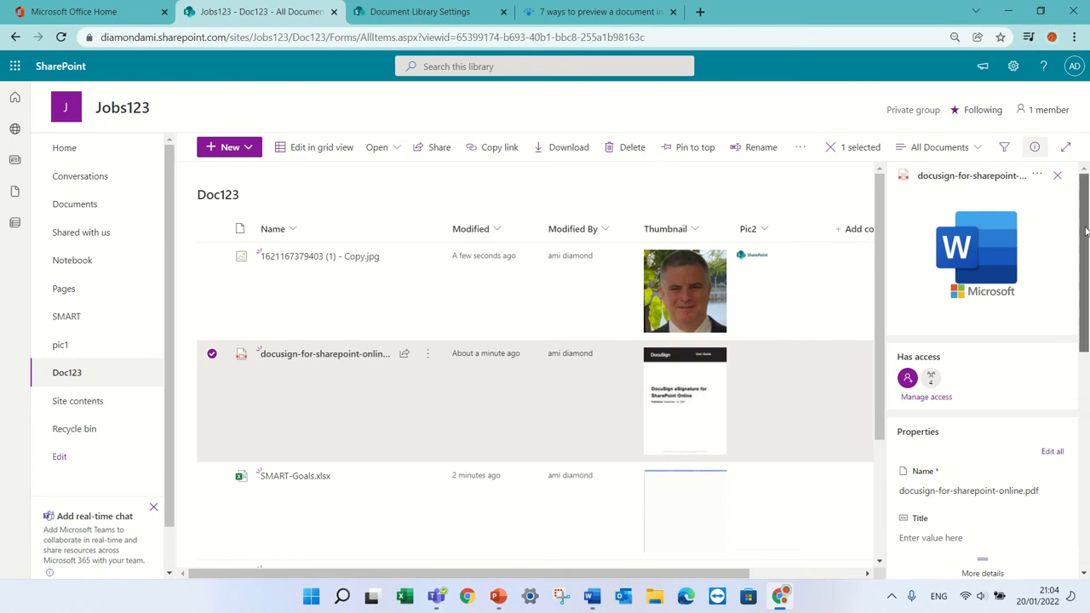
scroll(1088, 217, down, 3)
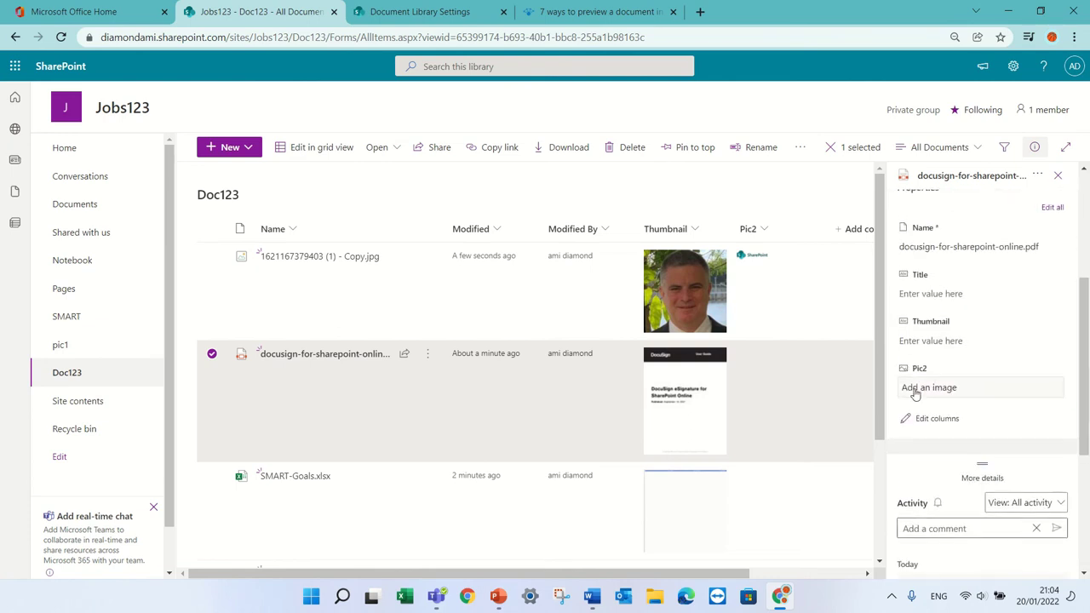
click(915, 389)
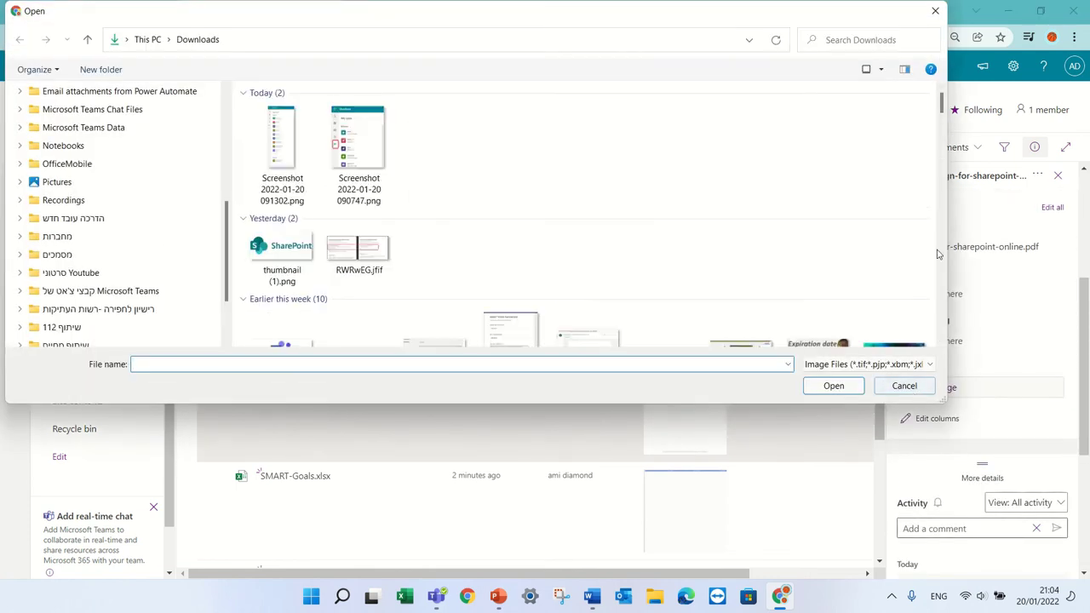
drag(940, 109, 940, 151)
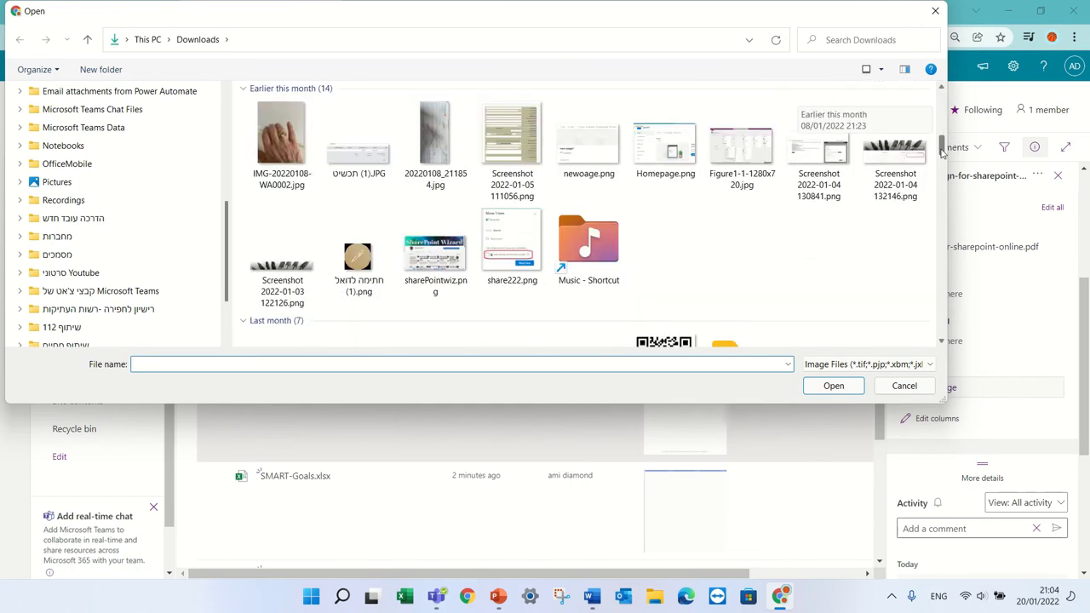
double_click(281, 134)
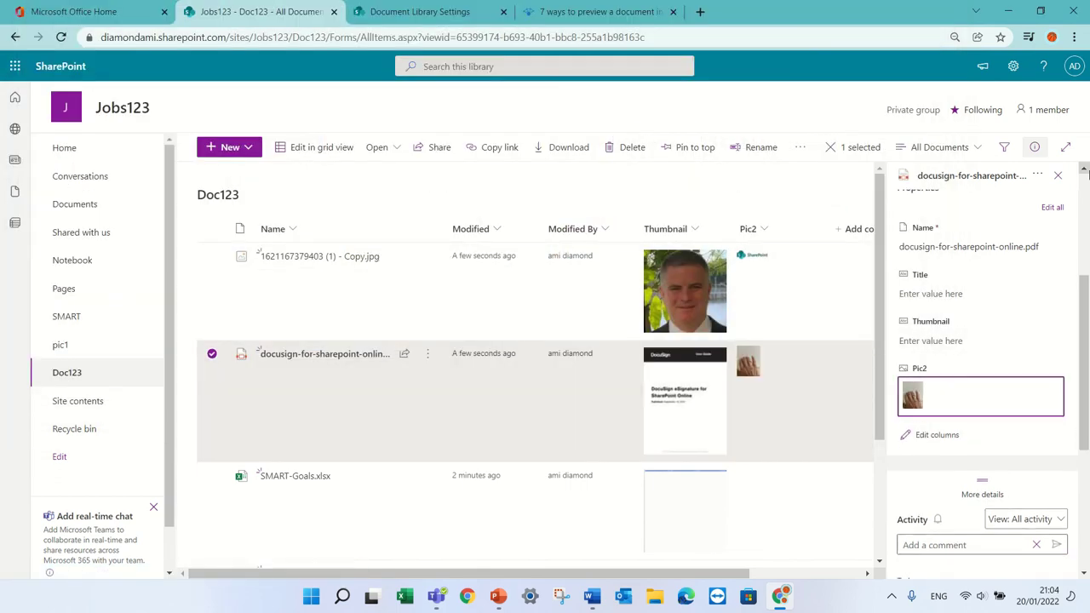
click(1058, 176)
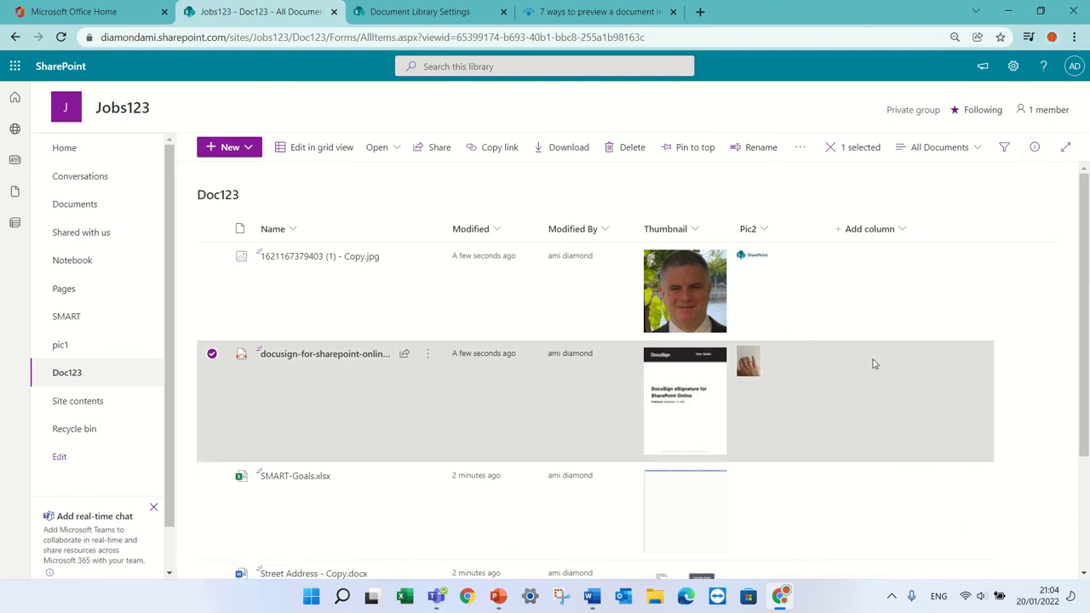